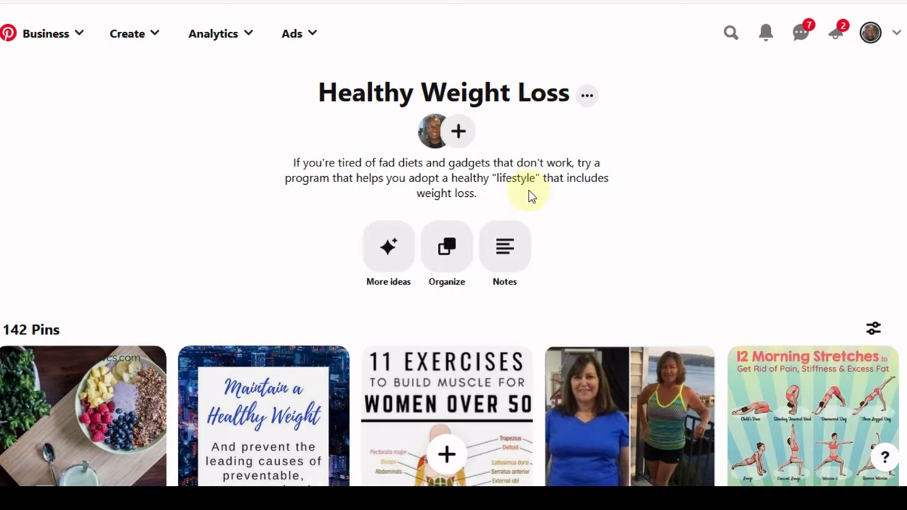
- Scroll through the pins on the Healthy Weight Loss board in Pinterest
scroll(278, 239, "down", 1)
scroll(277, 239, "down", 3)
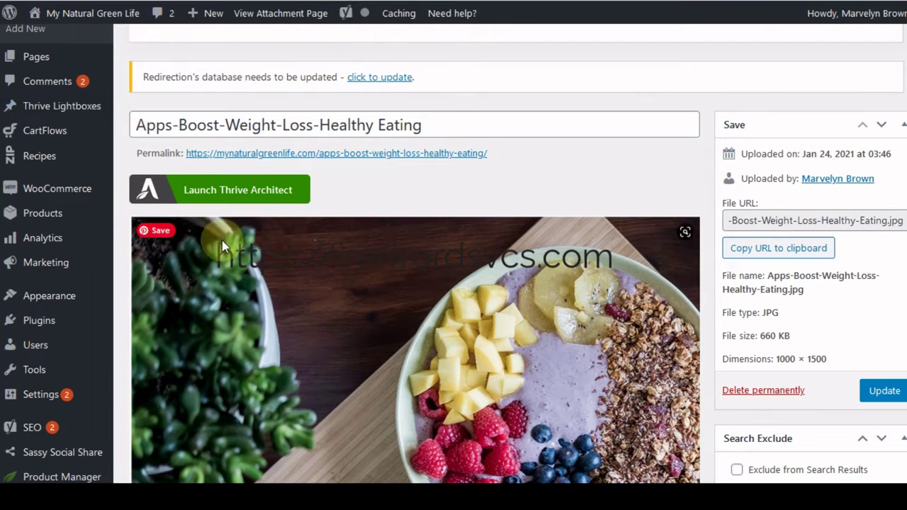
- Scroll back up the WordPress page to the admin sidebar menu
scroll(222, 241, "up", 2)
mouse_move(28, 102)
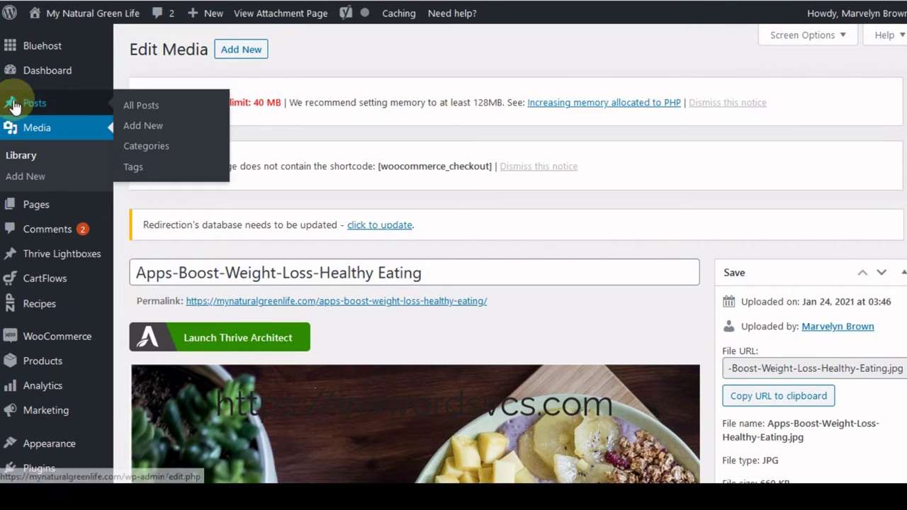
- Open All Posts, showing 7 Apps That Work to Boost Your Weight Loss Results at the top
left_click(195, 106)
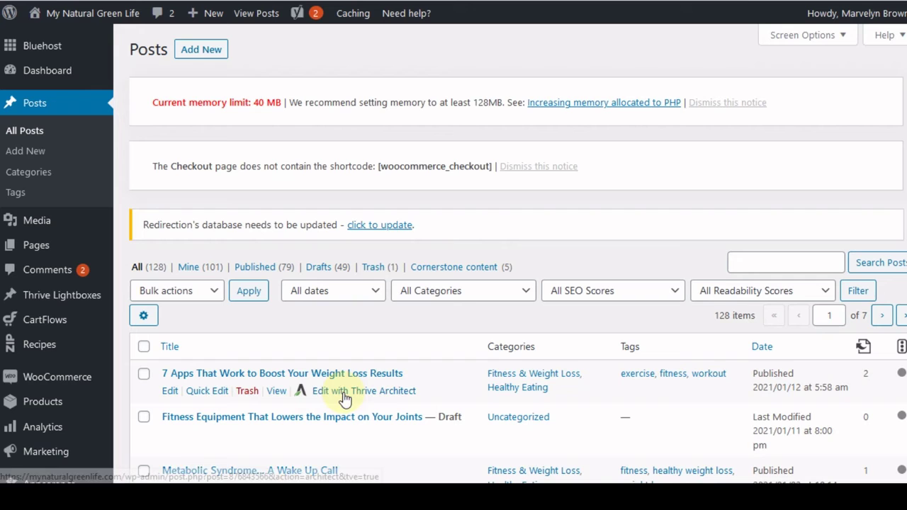
- Open the 7 Apps post in Thrive Architect and scroll the canvas to its Lose It! section
left_click(371, 399)
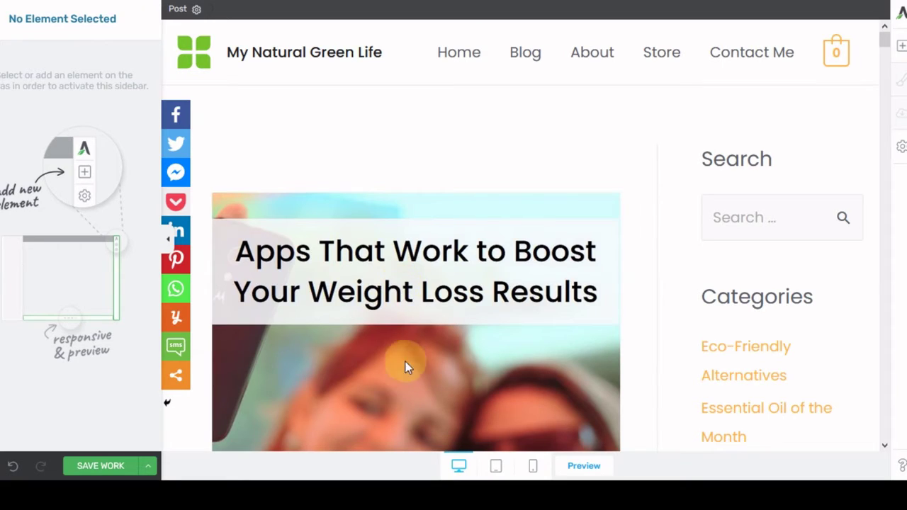
scroll(396, 317, "down", 15)
scroll(398, 316, "down", 20)
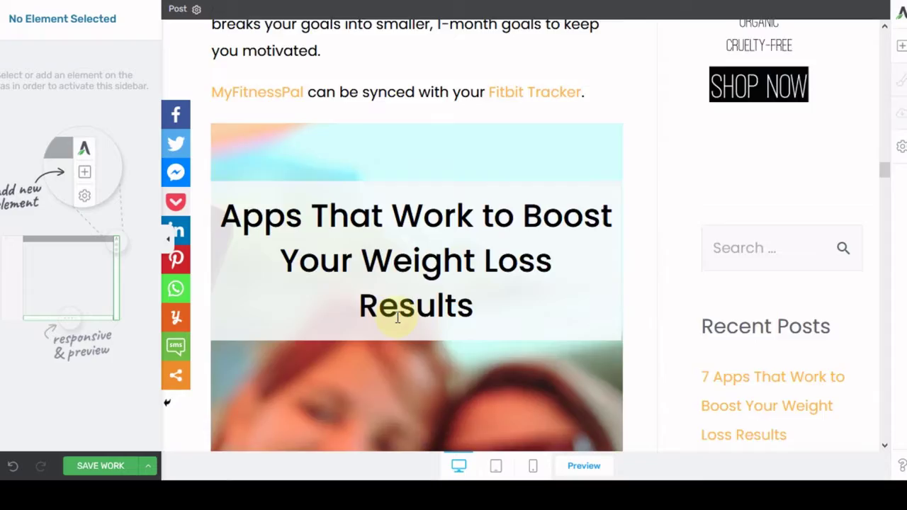
scroll(398, 316, "down", 20)
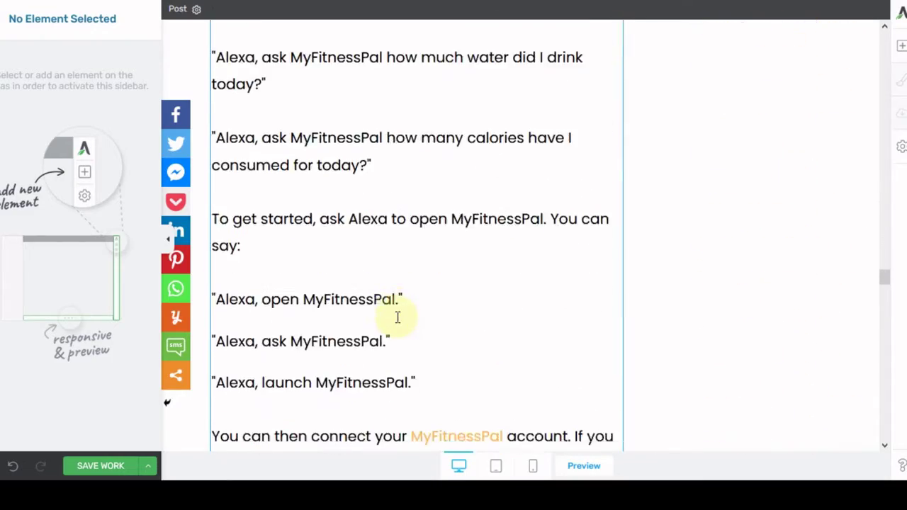
scroll(397, 317, "down", 9)
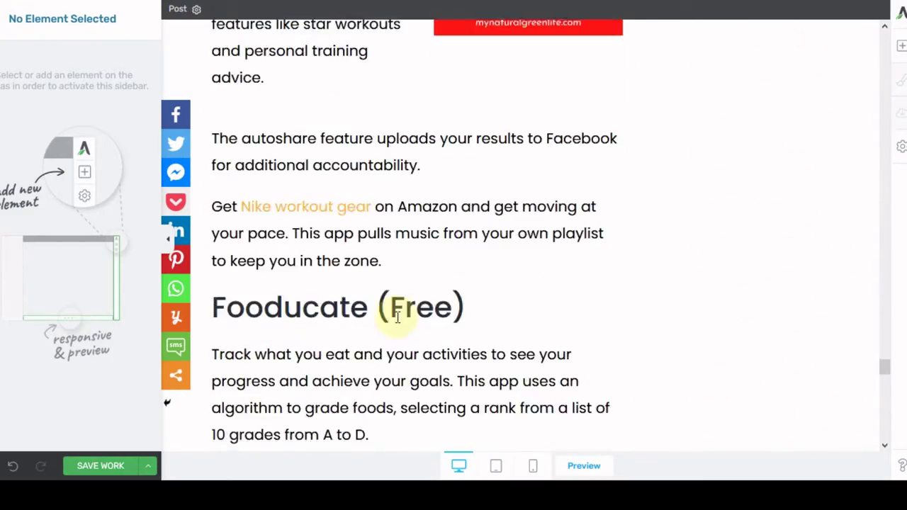
scroll(397, 317, "up", 6)
scroll(397, 317, "up", 1)
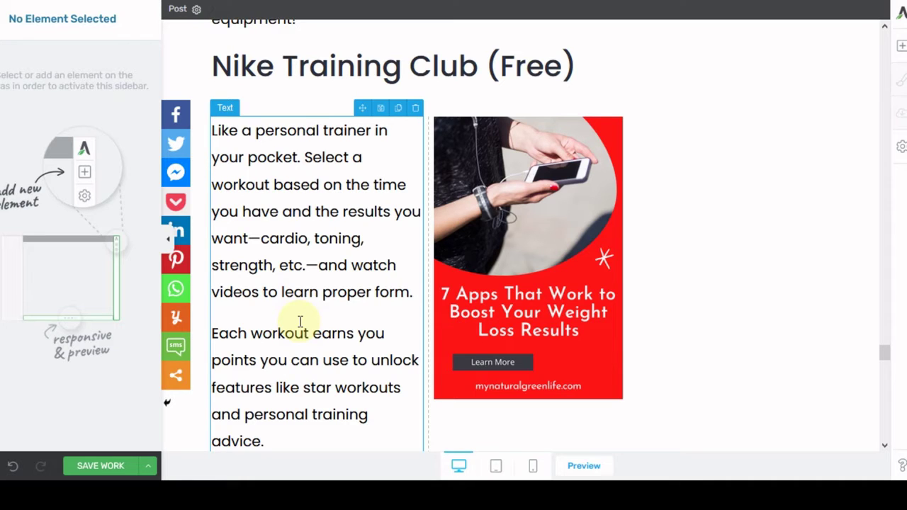
scroll(300, 321, "down", 10)
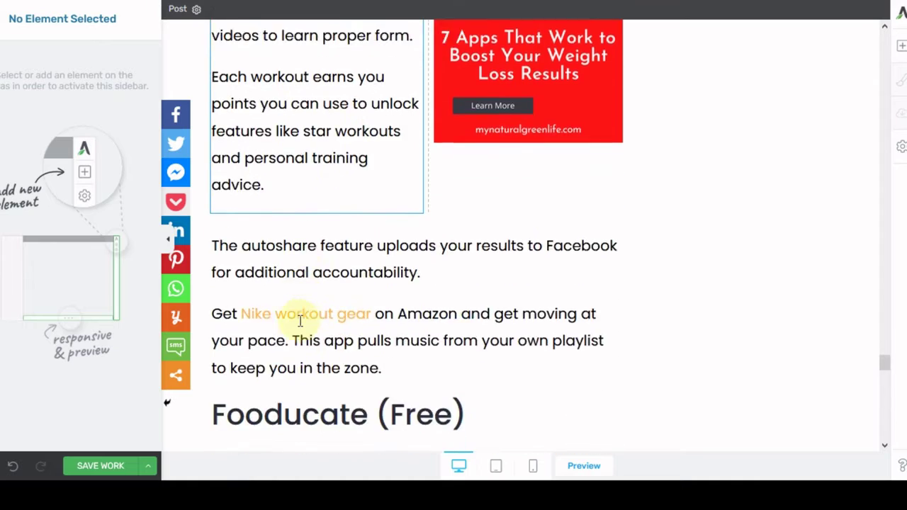
scroll(300, 321, "down", 15)
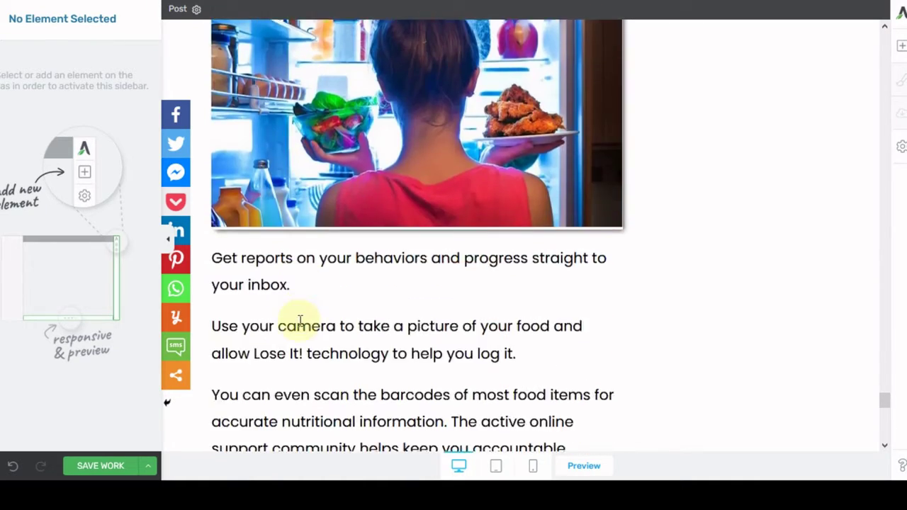
scroll(300, 321, "up", 5)
scroll(300, 321, "down", 2)
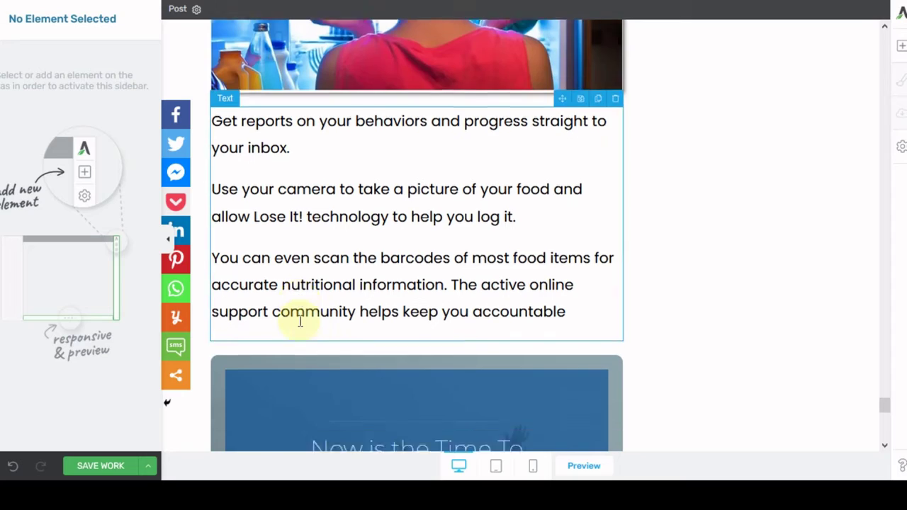
scroll(300, 321, "up", 1)
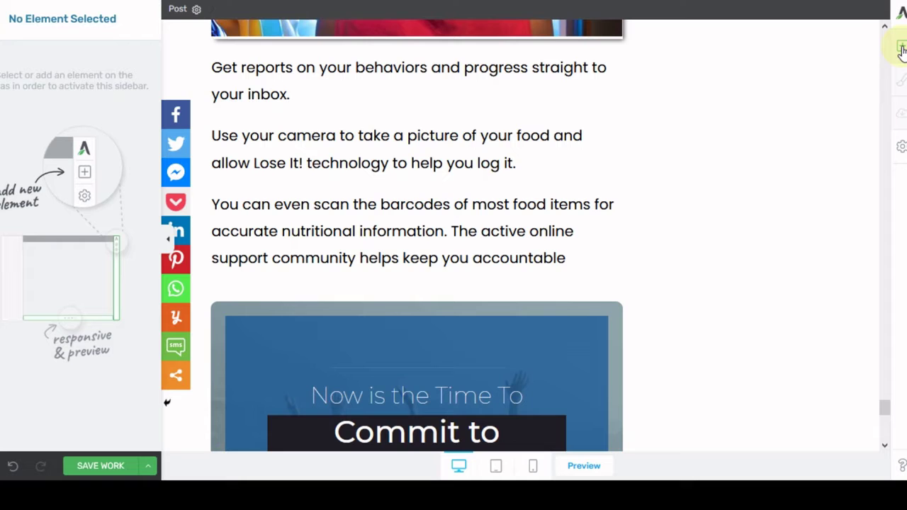
- Drag a WordPress Content element (searched 'wor') into the post and switch its editor to Visual
left_click(902, 48)
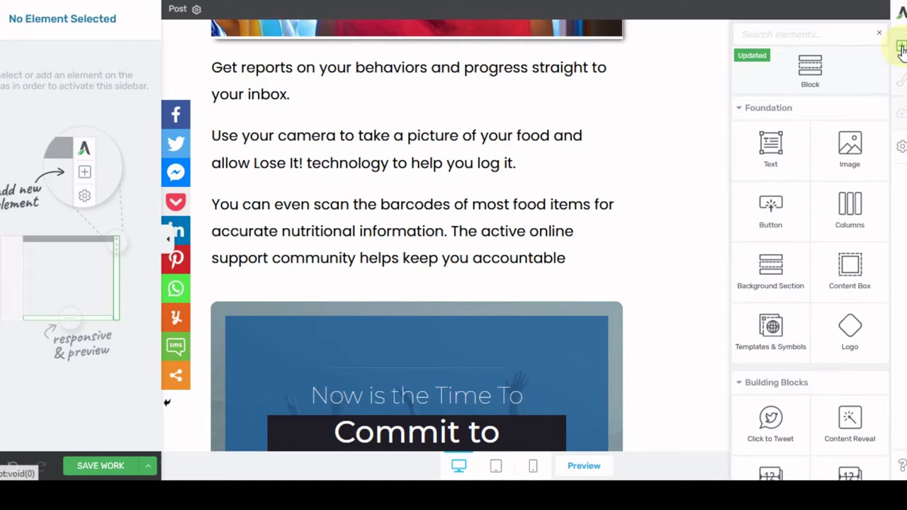
type("word")
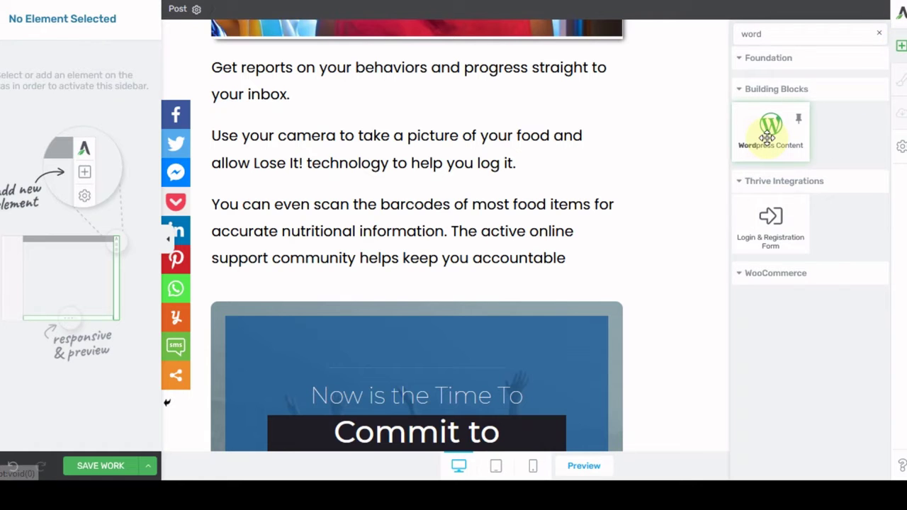
left_click_drag(772, 128, 450, 268)
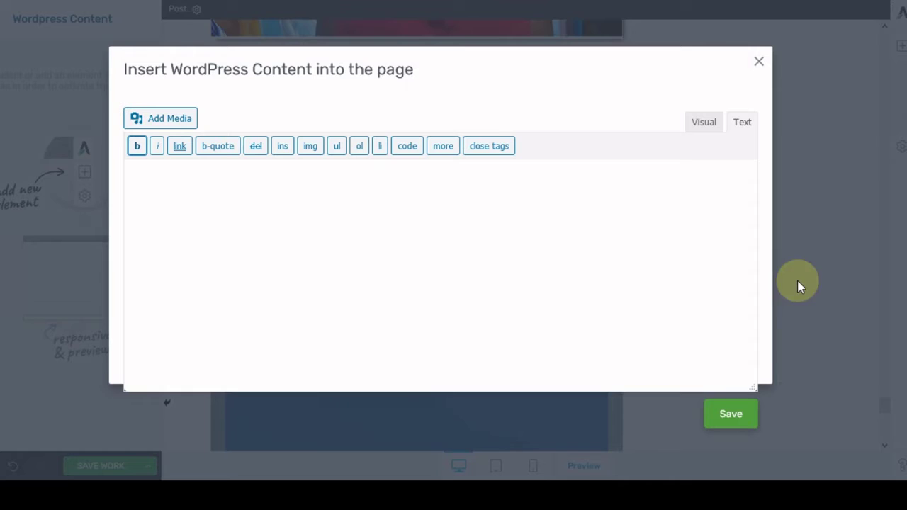
left_click(744, 127)
left_click(373, 267)
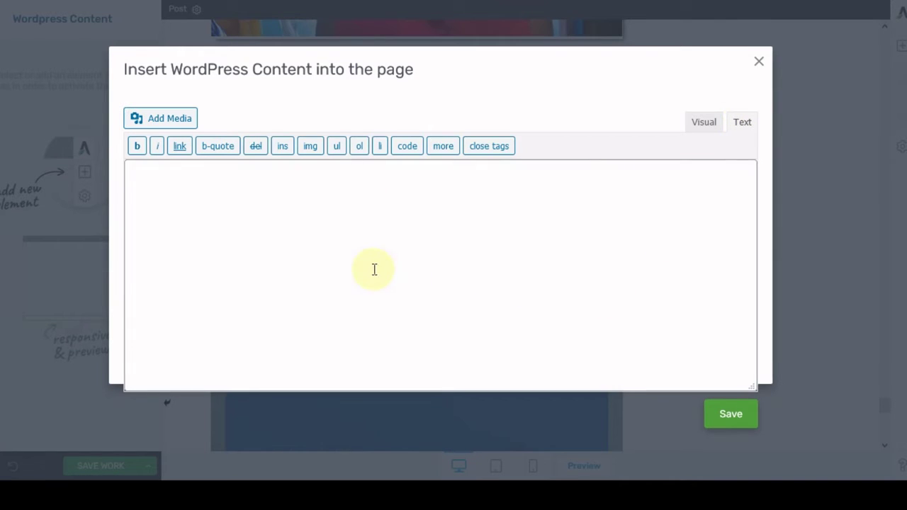
left_click(699, 123)
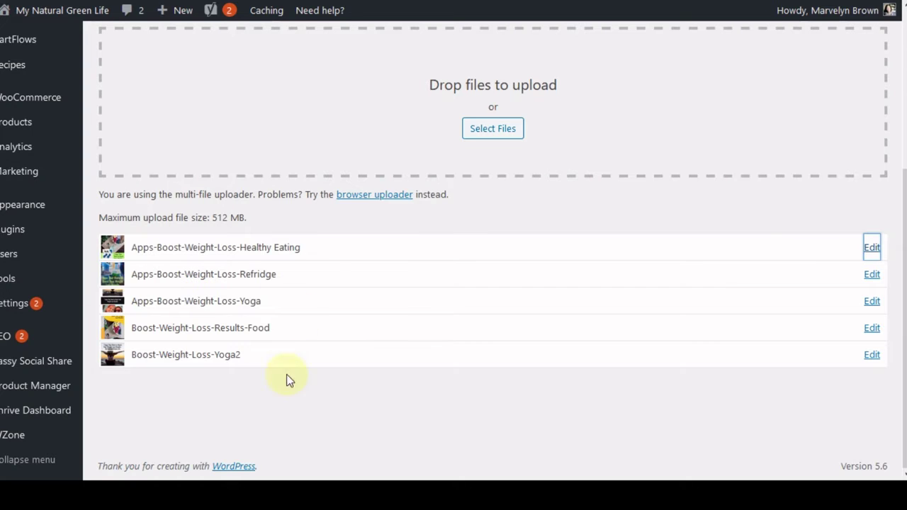
- Scroll the Media > Add New uploads list to check the five Pinterest images
scroll(9, 151, "up", 4)
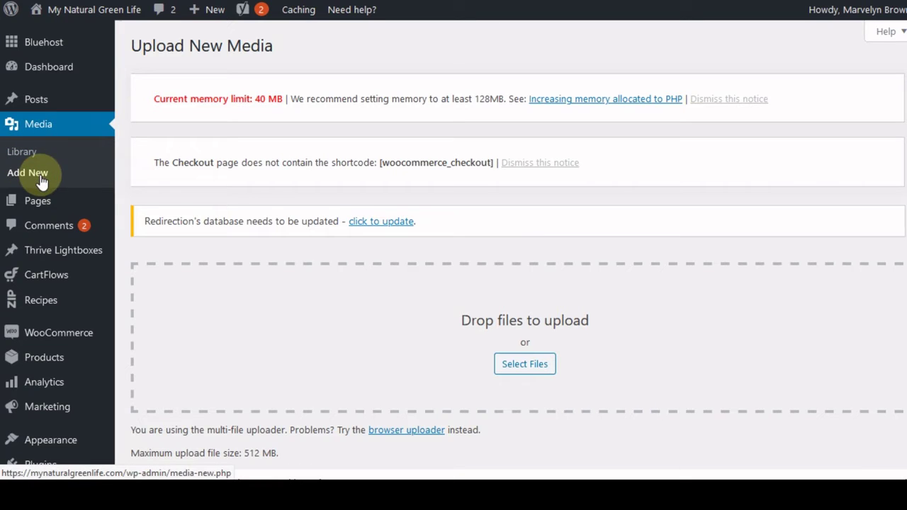
scroll(453, 343, "down", 3)
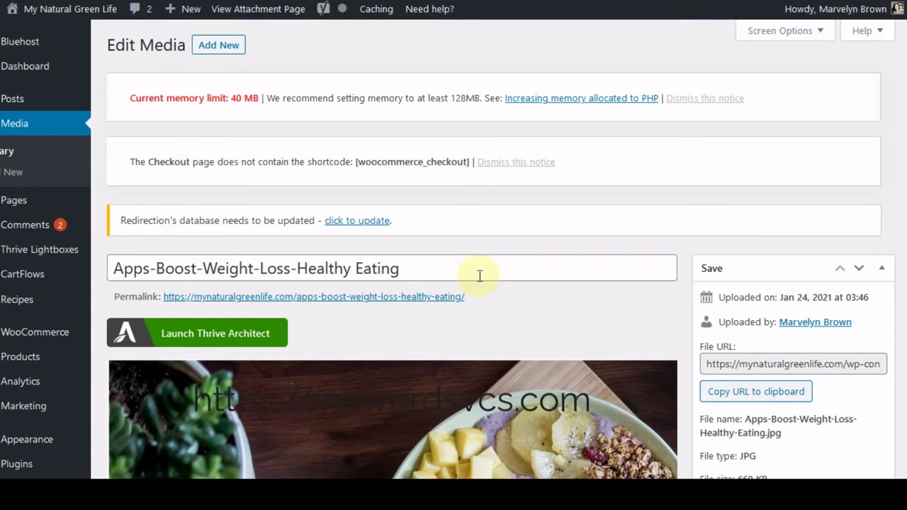
- Copy the Apps-Boost-Weight-Loss-Healthy Eating file URL and bring up the Notepad notes
scroll(738, 245, "down", 2)
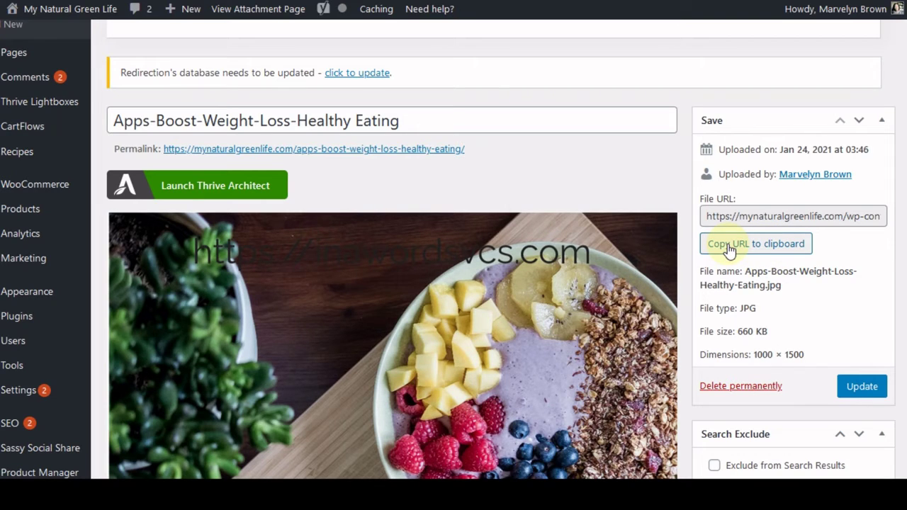
left_click(728, 247)
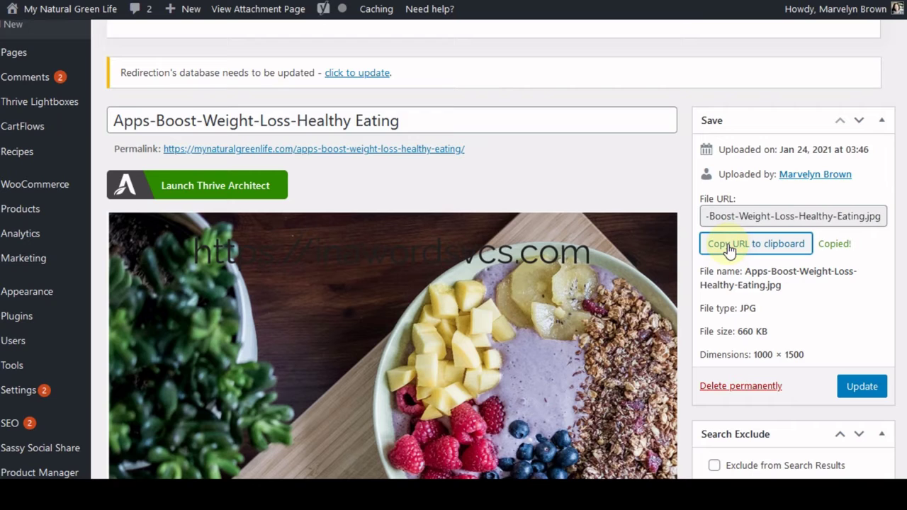
key("alt+Tab")
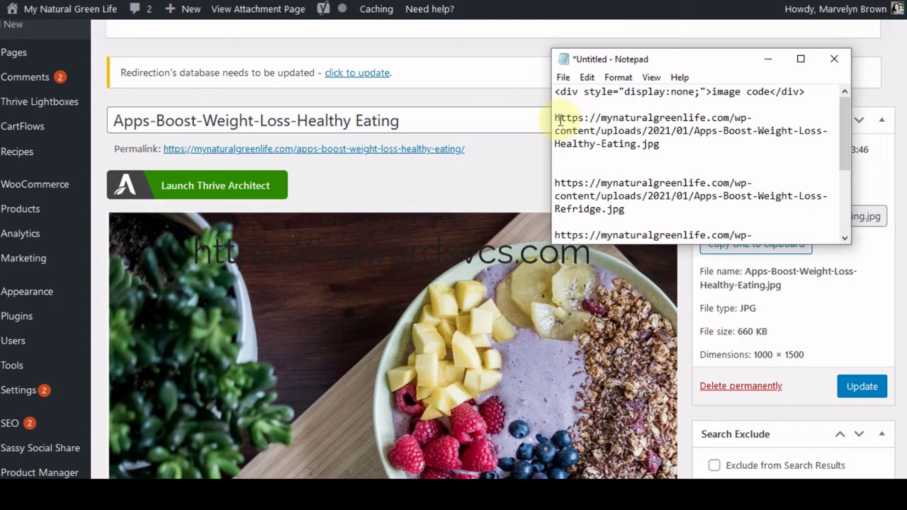
- Select the first image URL in Notepad, then minimize Notepad
left_click_drag(557, 121, 659, 144)
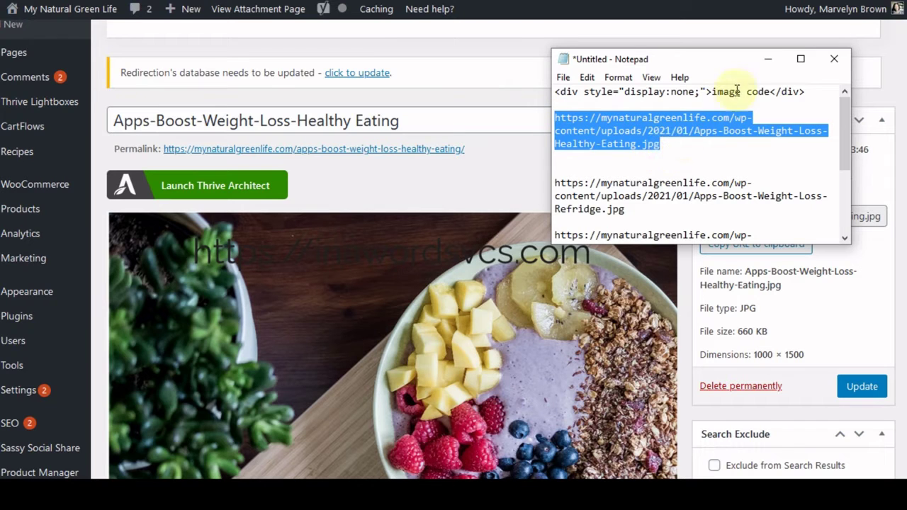
left_click(769, 60)
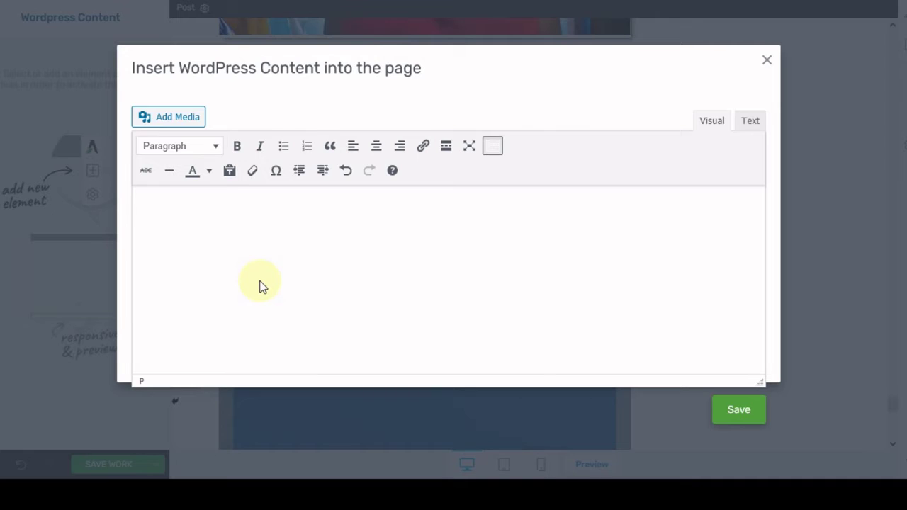
- Select the five Pinterest pin images in the media library, deselect the PDF, and insert them
left_click(183, 119)
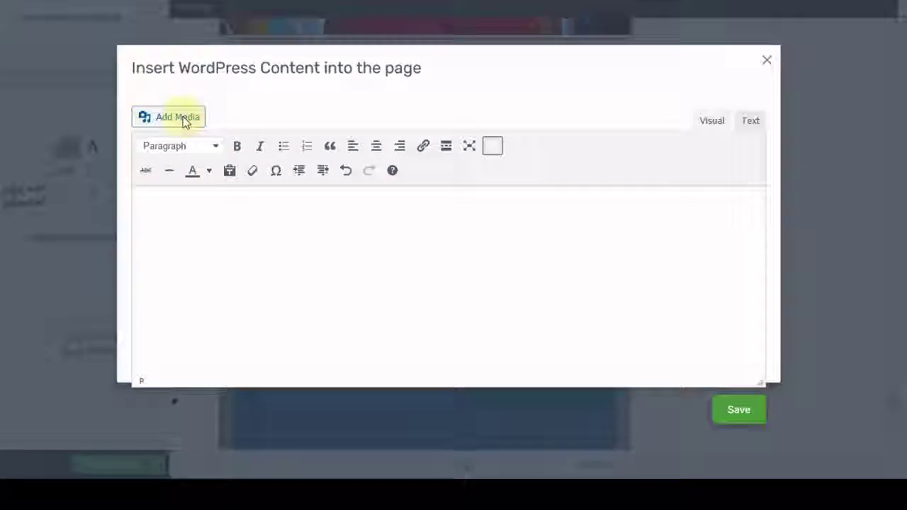
left_click(192, 204)
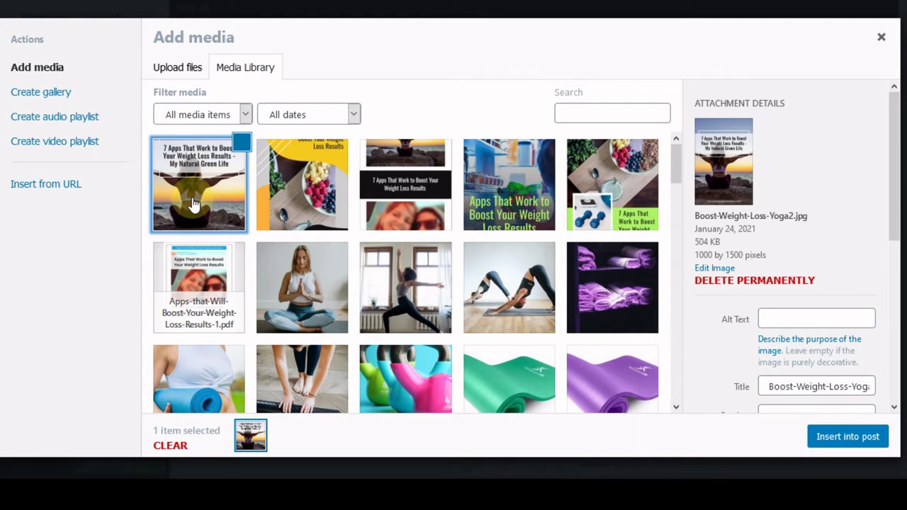
left_click(321, 191)
left_click(411, 193)
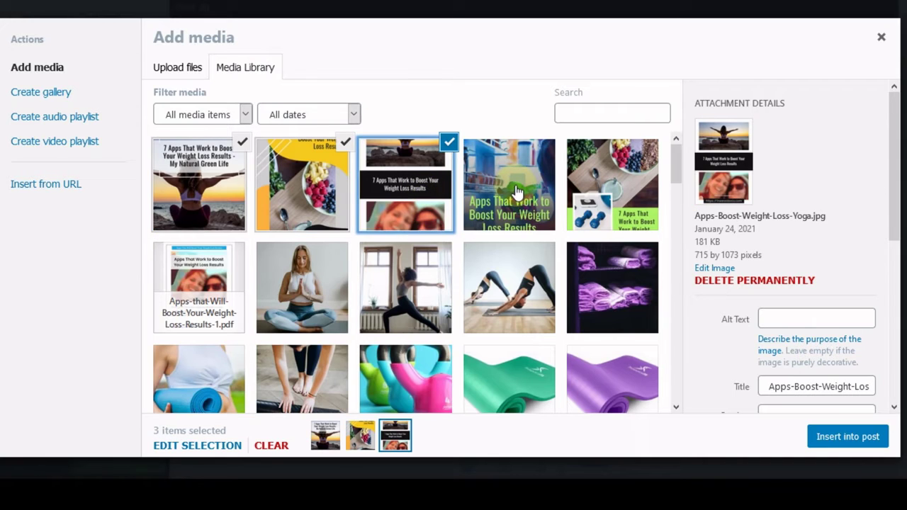
left_click(516, 193)
left_click(611, 188)
left_click(203, 277)
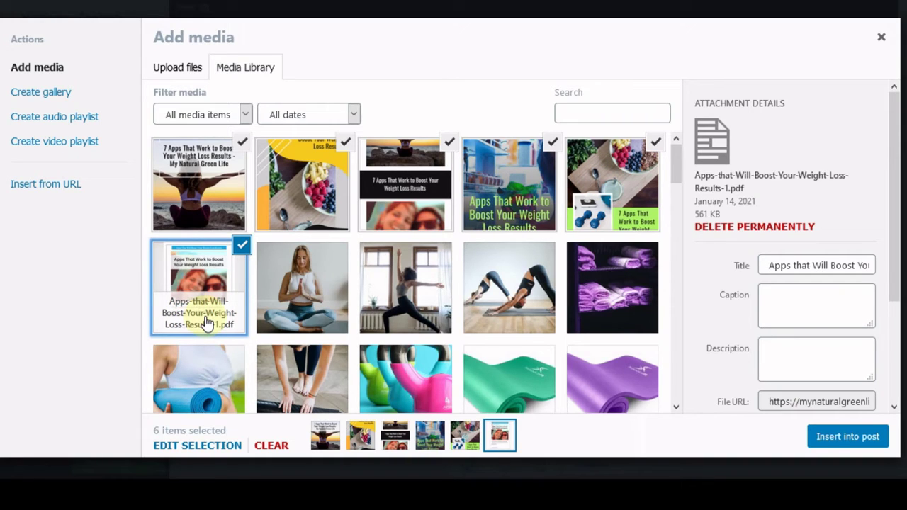
left_click(243, 246)
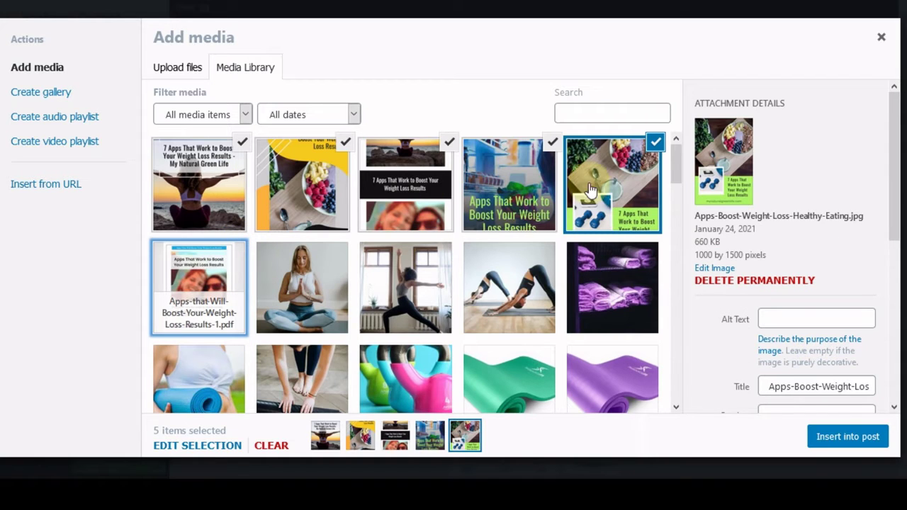
left_click(854, 438)
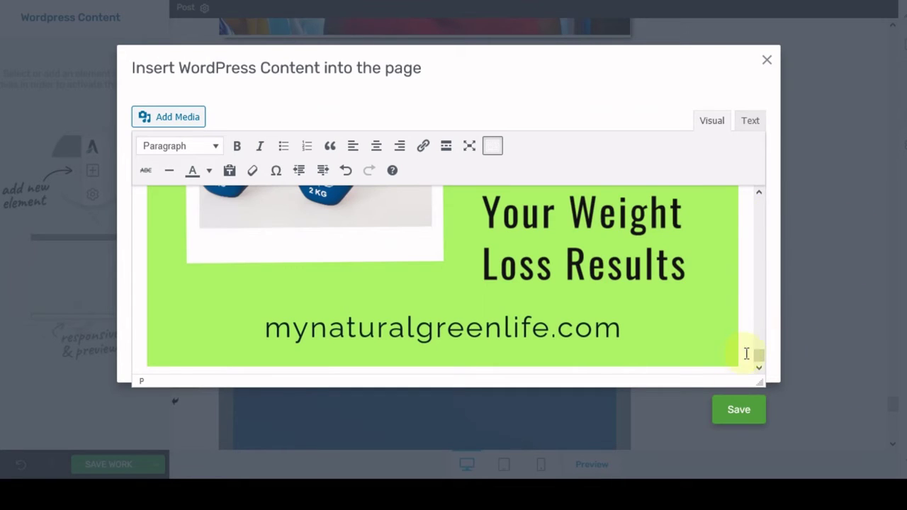
left_click_drag(761, 363, 759, 193)
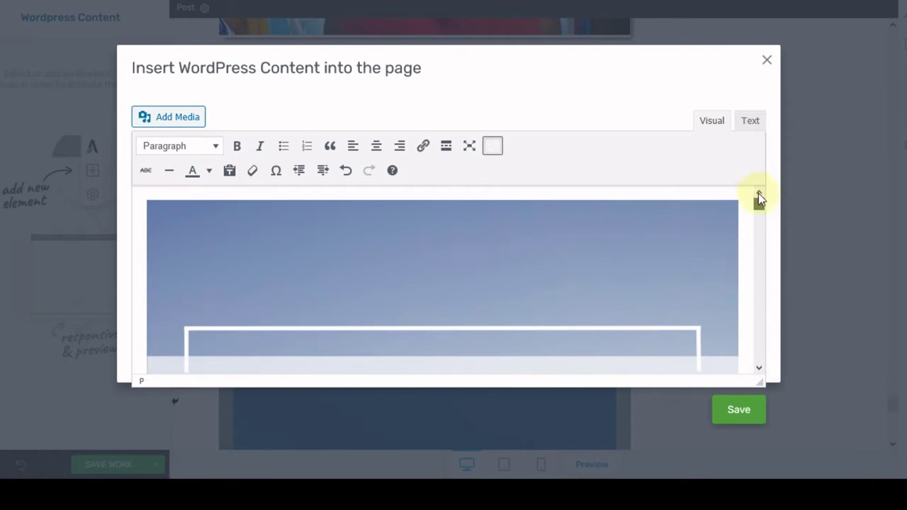
- Switch the content editor to Text and move the second and third img tags onto separate lines
left_click(750, 123)
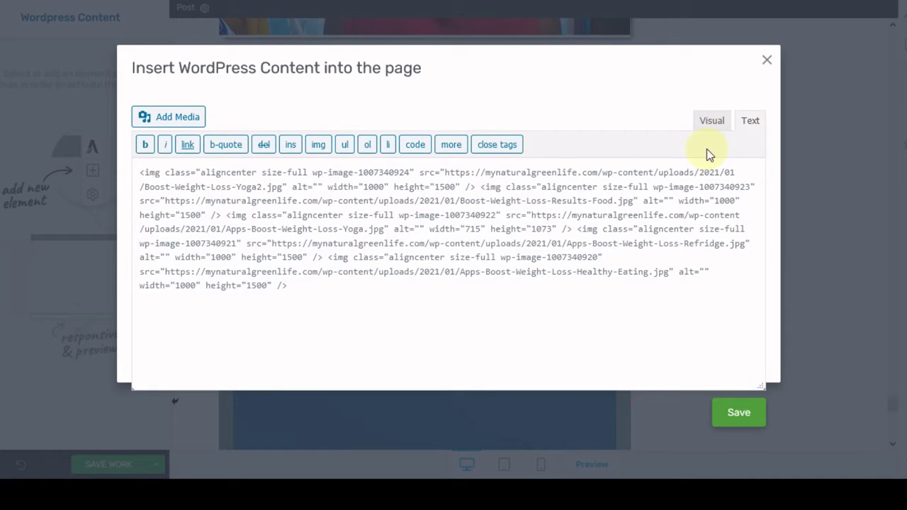
left_click(482, 187)
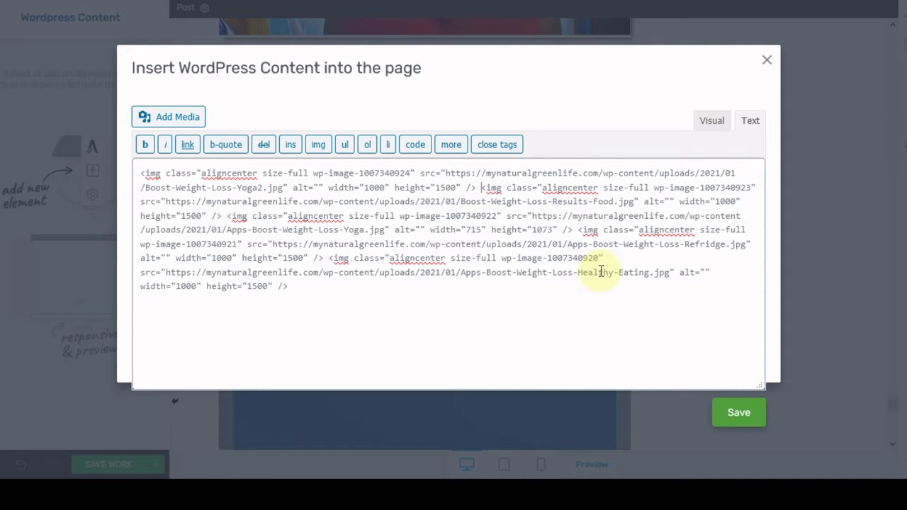
key("Return")
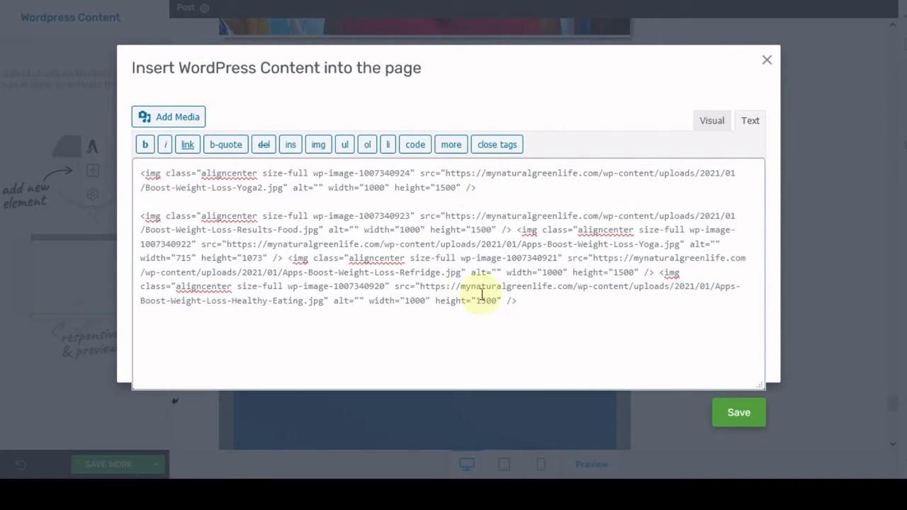
key("Return")
left_click(518, 230)
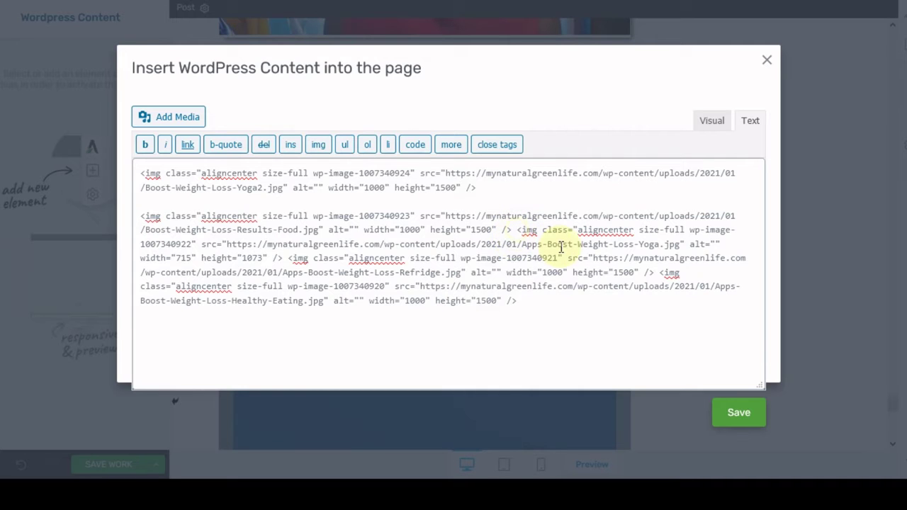
key("Return")
key("Return")
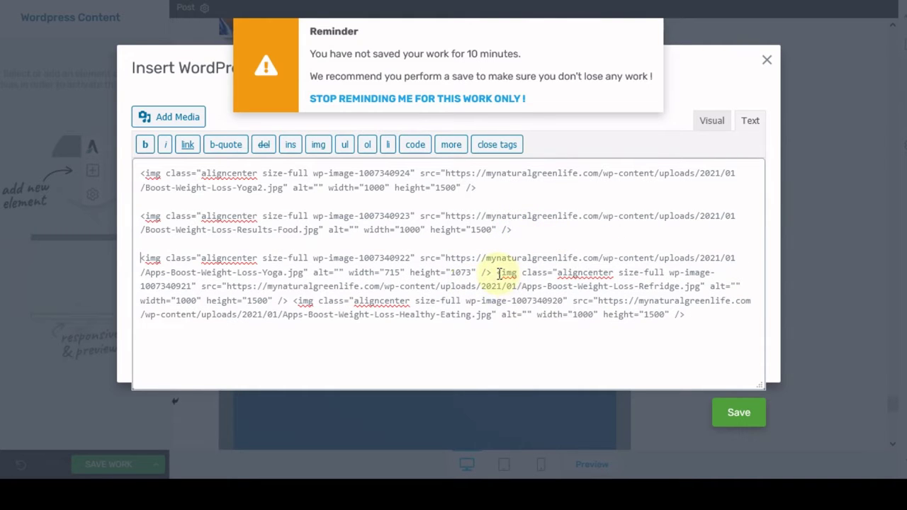
- Put the fourth and fifth img tags on their own lines, then bring up the Notepad div code
left_click(496, 272)
key("Return")
key("Return")
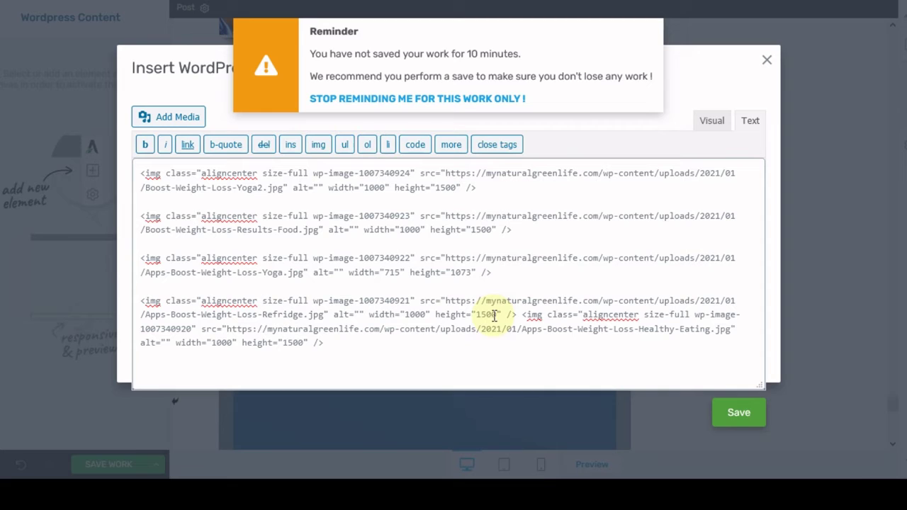
left_click(522, 314)
key("Return")
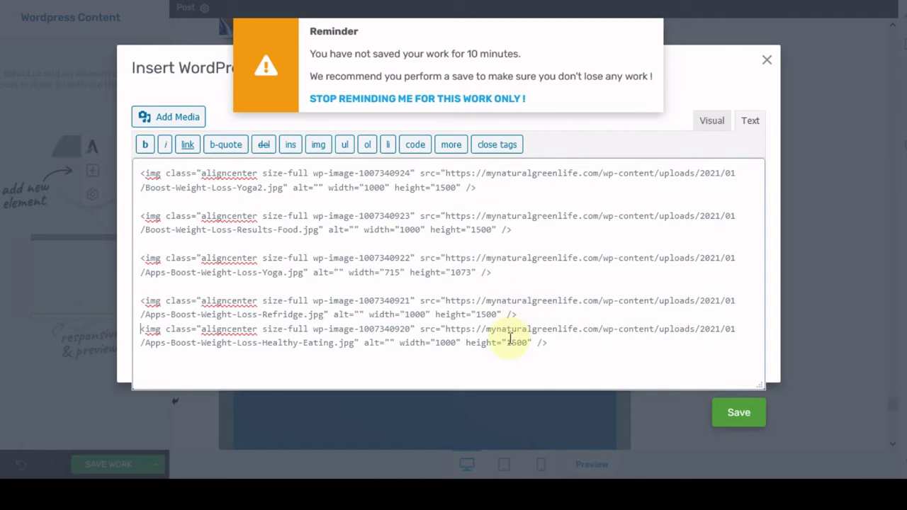
key("Return")
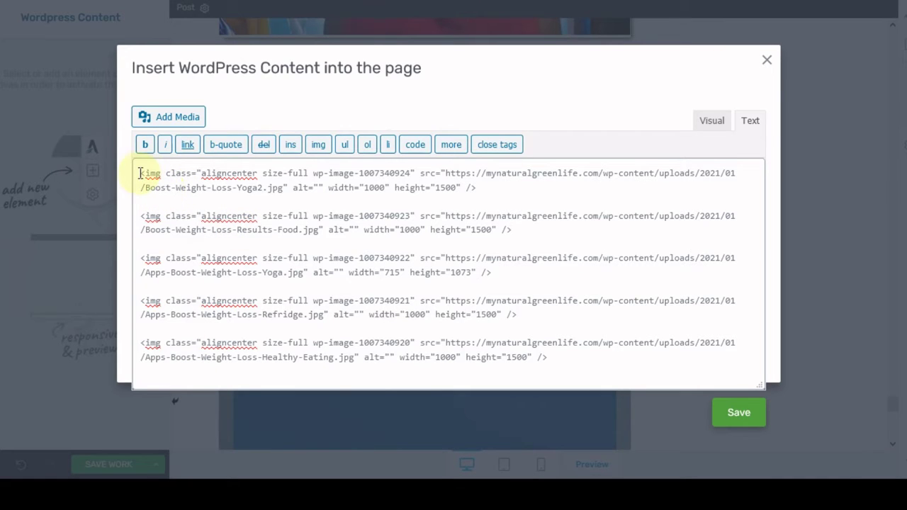
key("alt+Tab")
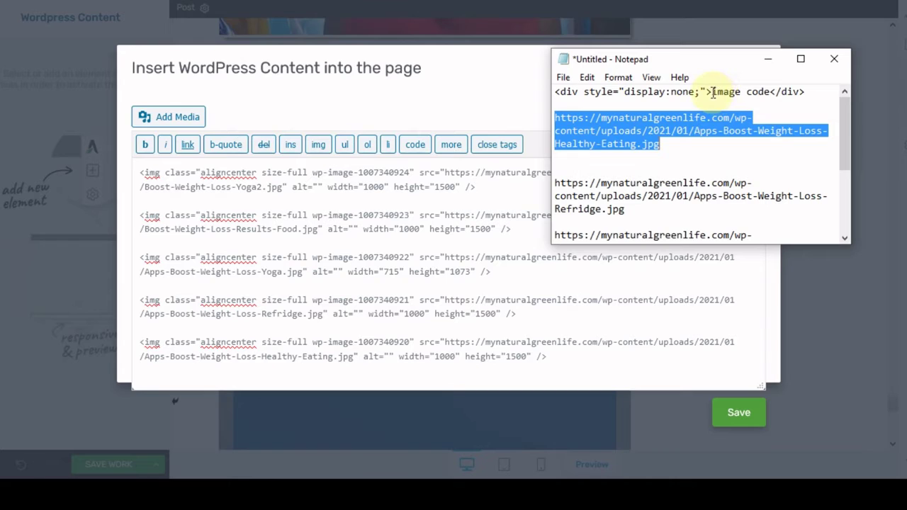
- Paste <div style="display:none;"> from the notes at the start of all five <img> lines
left_click_drag(713, 93, 546, 100)
key("ctrl+c")
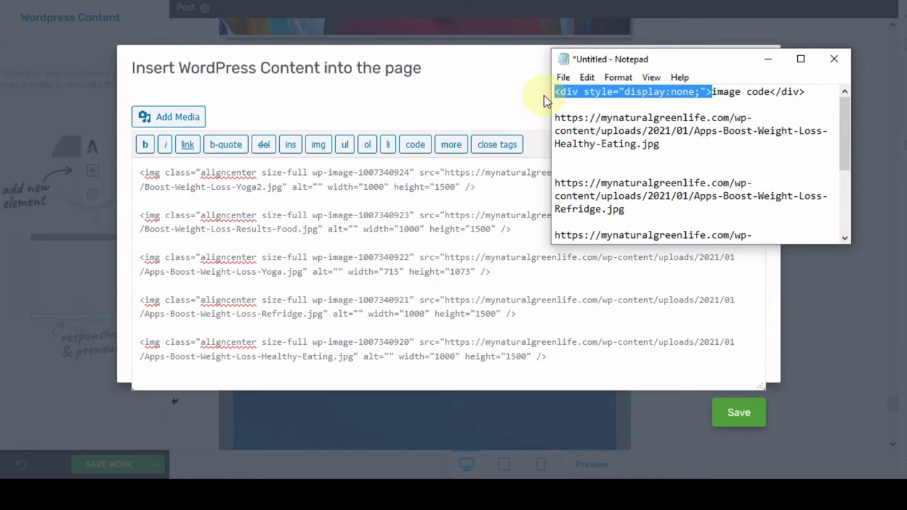
left_click(139, 172)
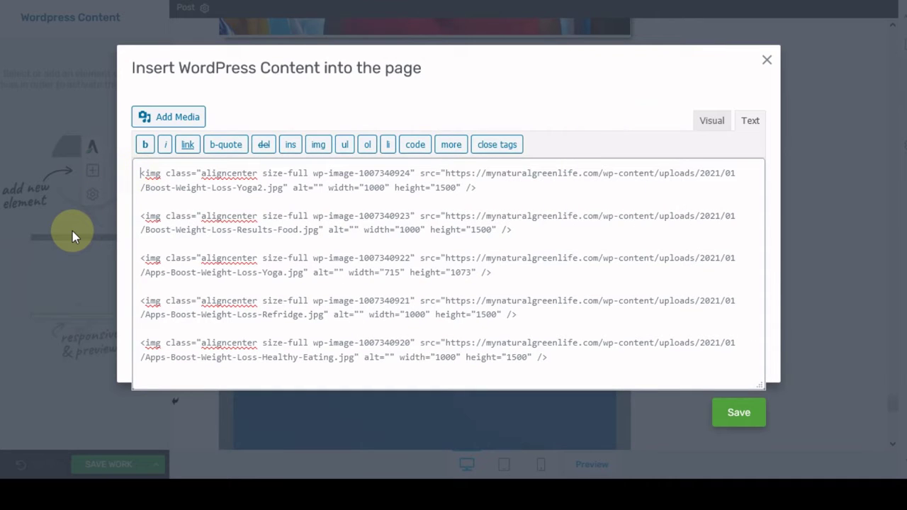
key("ctrl+v")
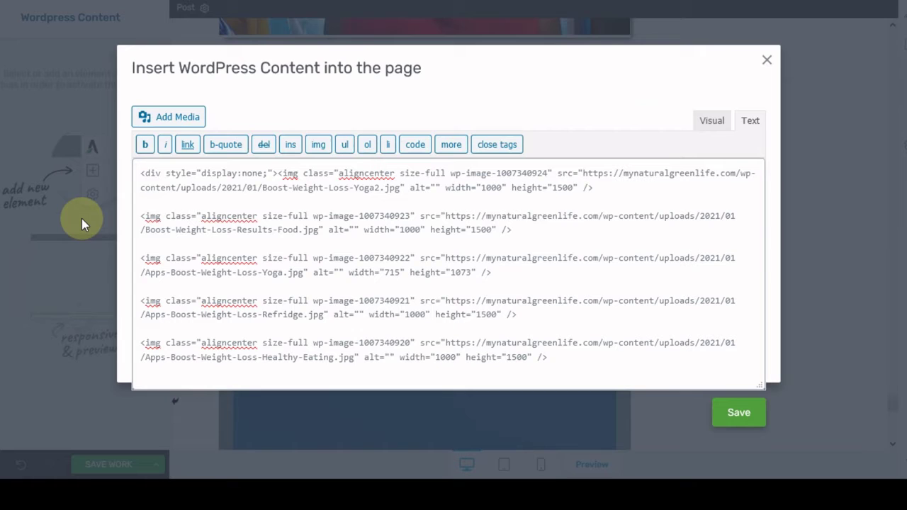
key("ctrl+v")
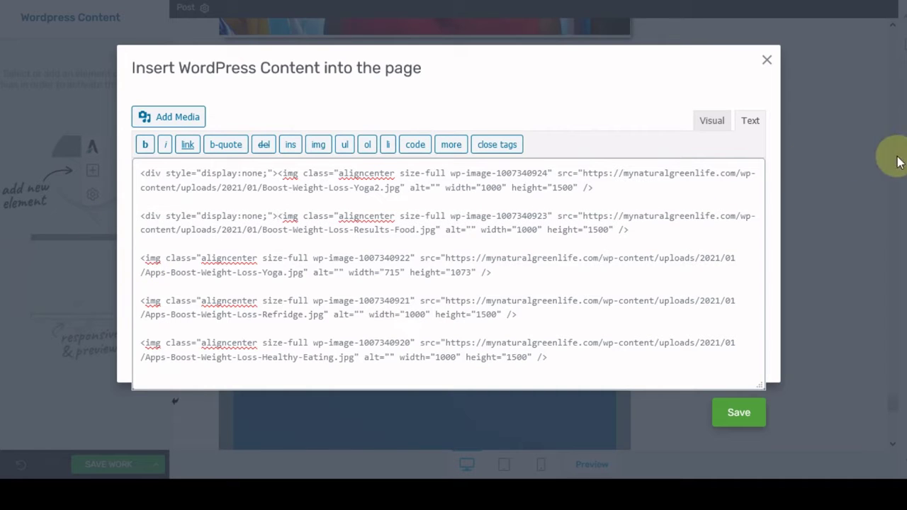
key("alt+Tab")
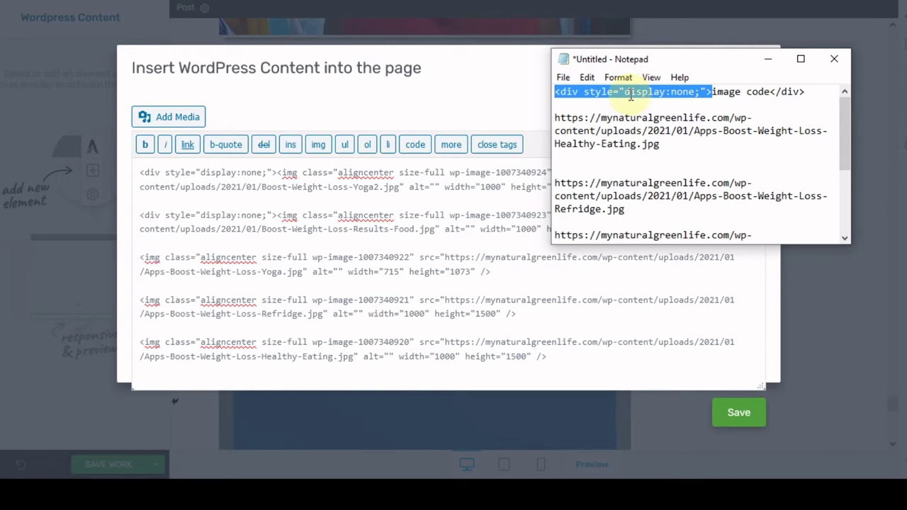
left_click(140, 257)
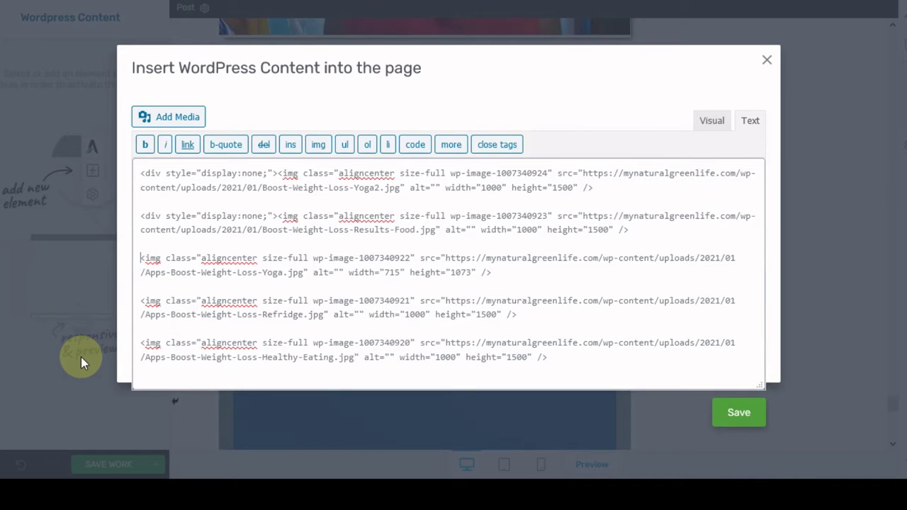
key("ctrl+v")
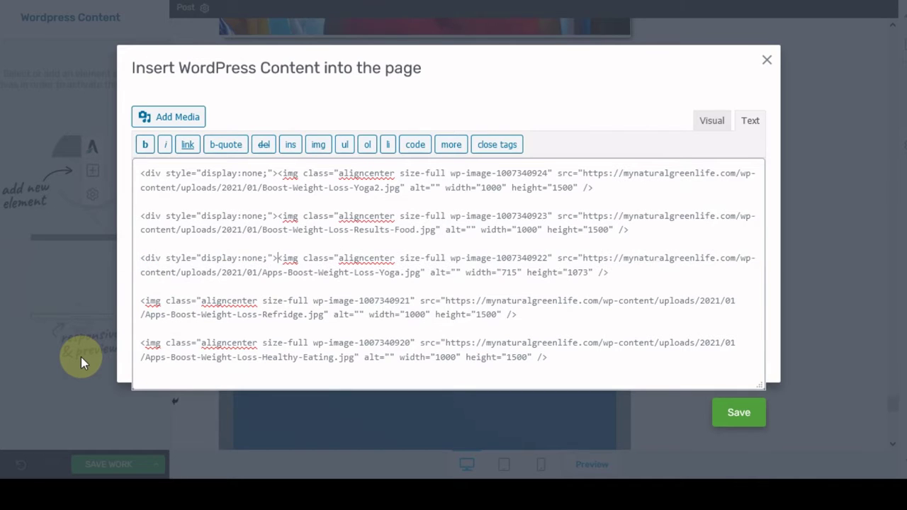
left_click(141, 301)
key("ctrl+v")
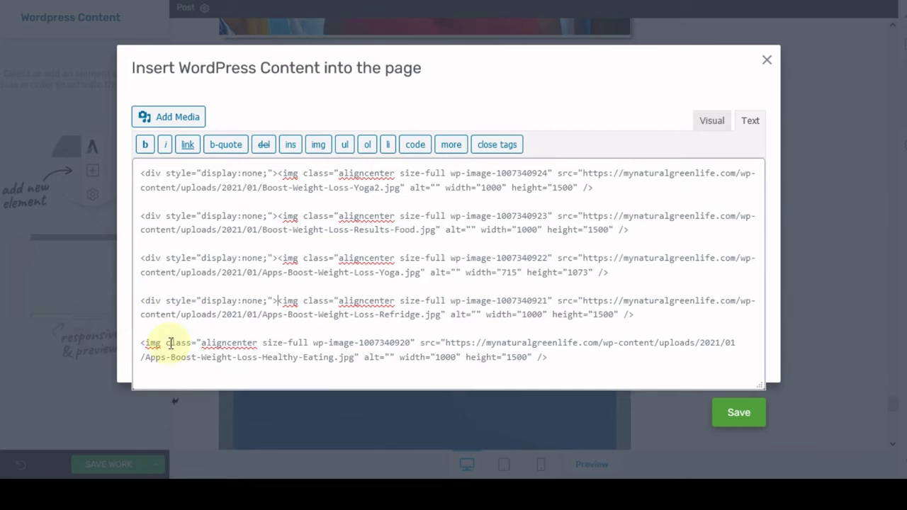
left_click(140, 342)
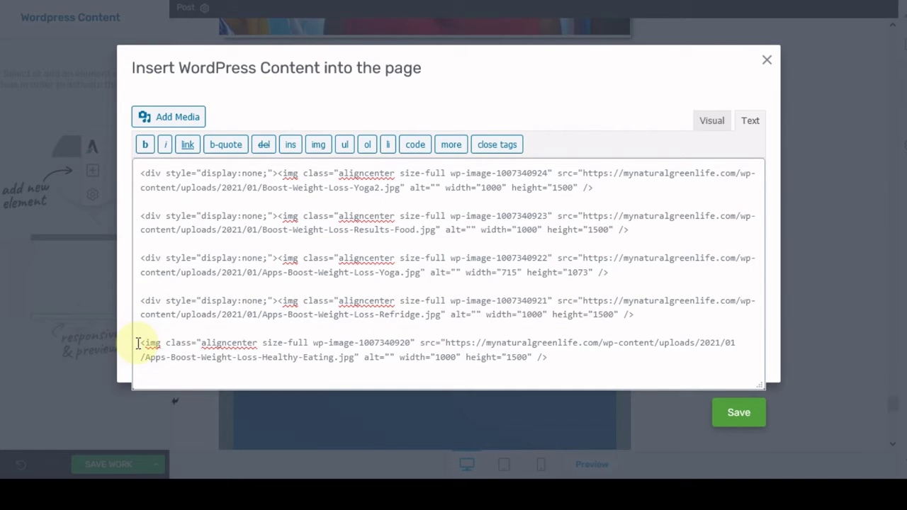
key("ctrl+v")
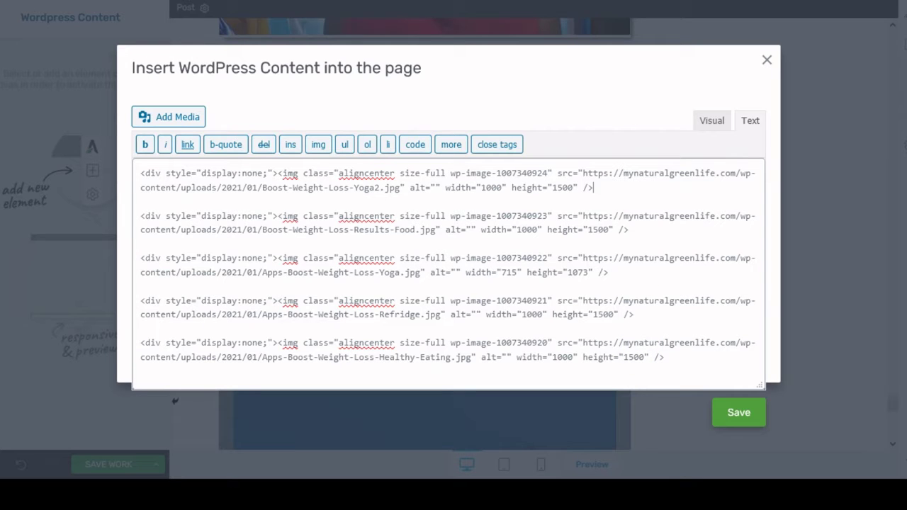
- Paste a closing </div> from the notes at the end of each of the five image lines
key("alt+Tab")
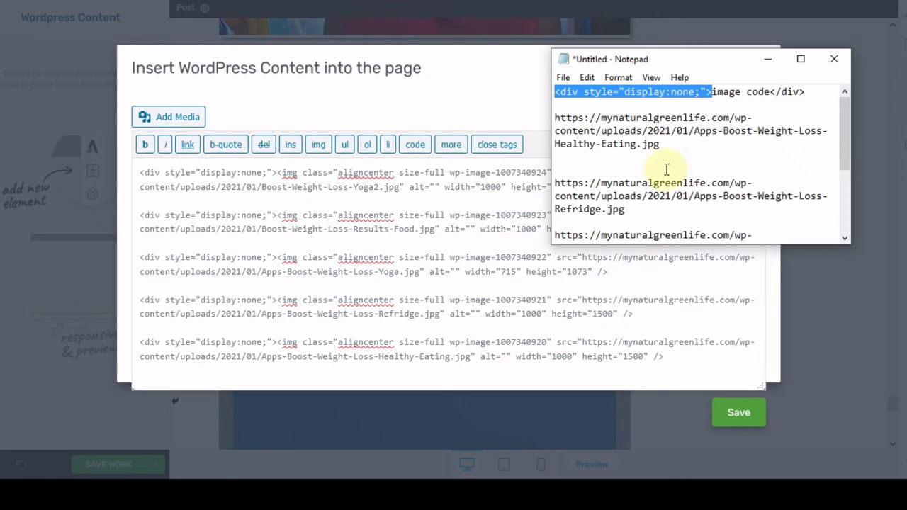
left_click_drag(771, 93, 802, 91)
key("ctrl+c")
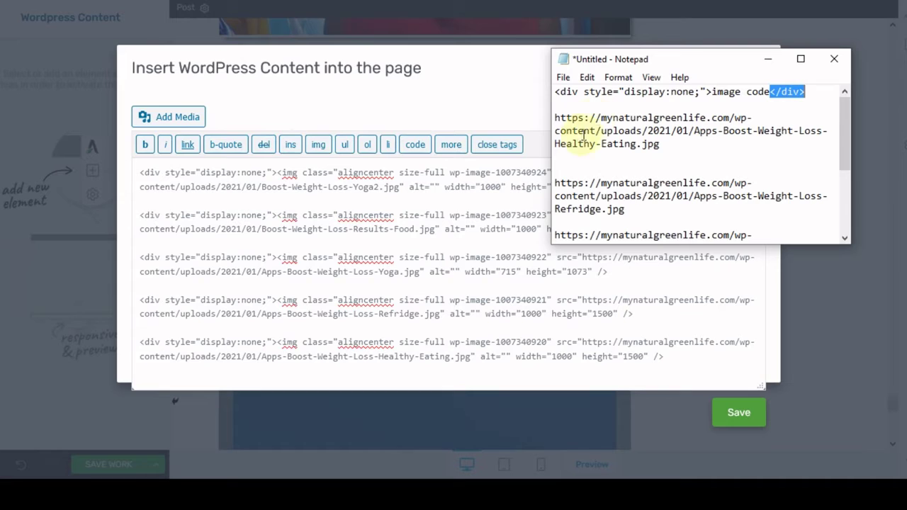
left_click(496, 218)
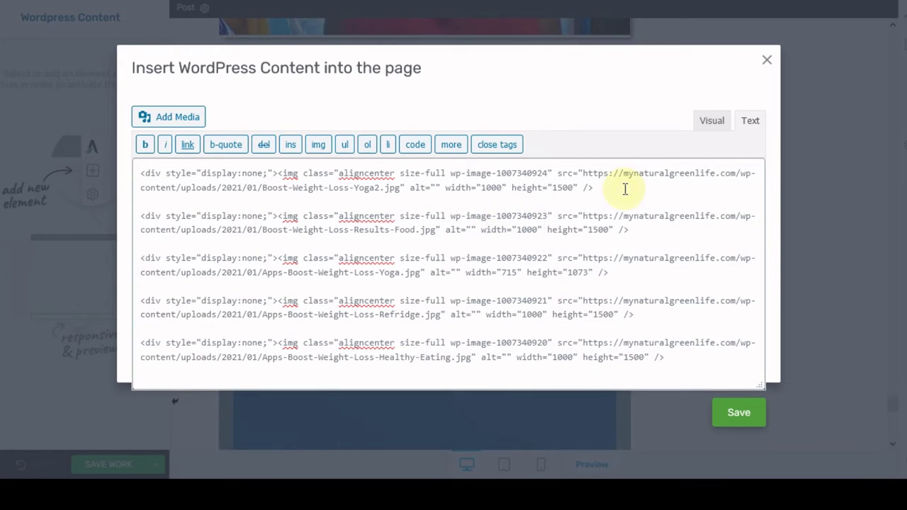
key("ctrl+v")
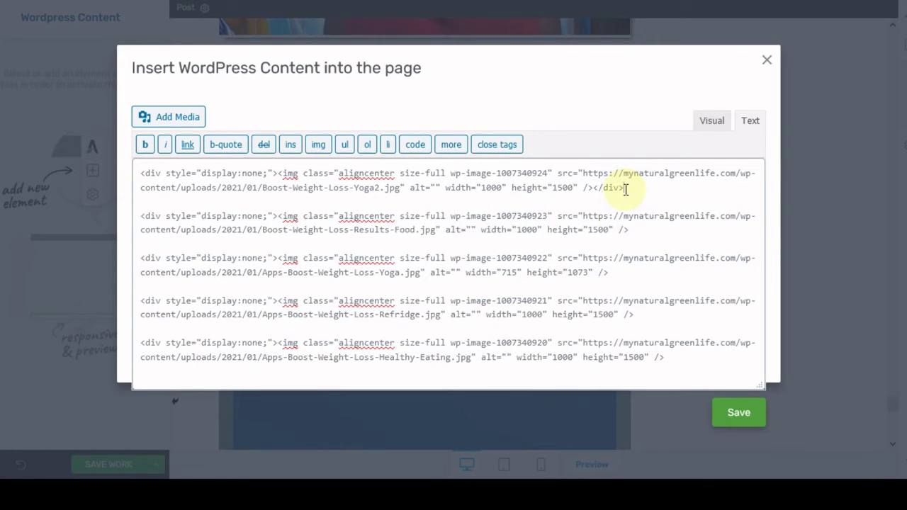
left_click(647, 233)
key("ctrl+v")
left_click(621, 275)
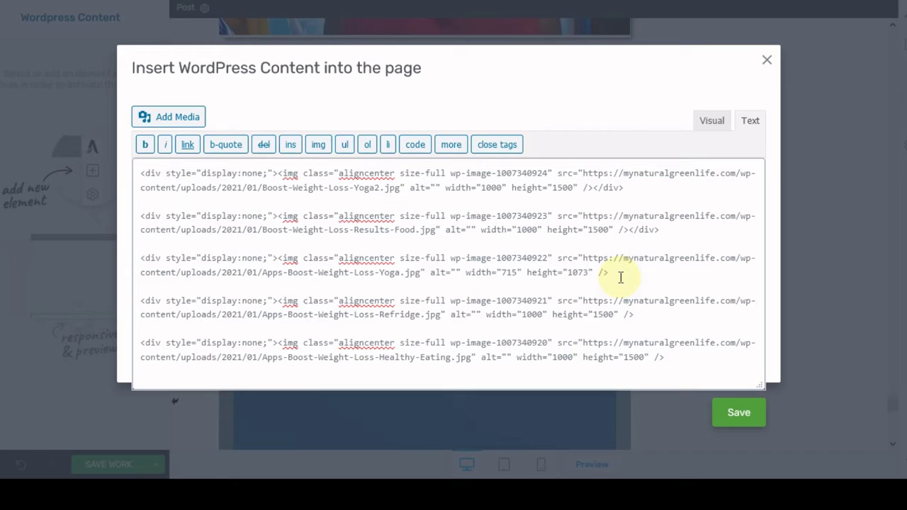
key("ctrl+v")
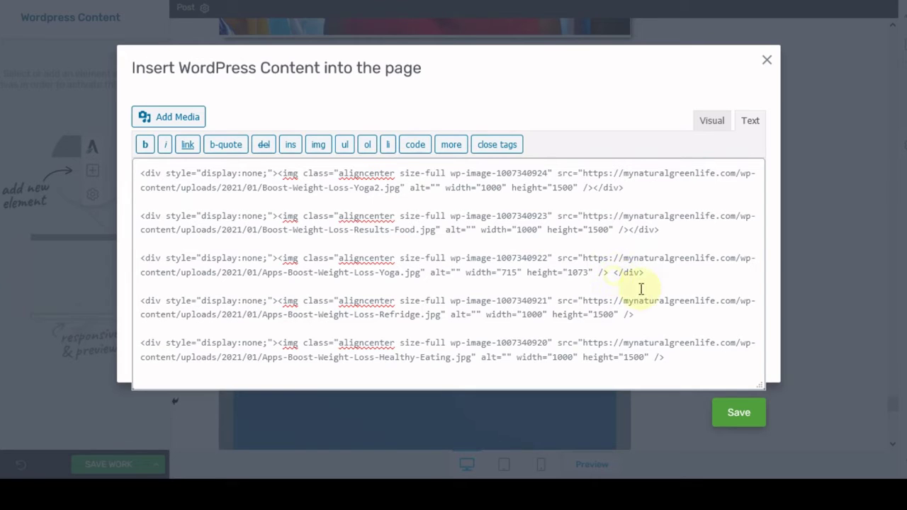
left_click(658, 309)
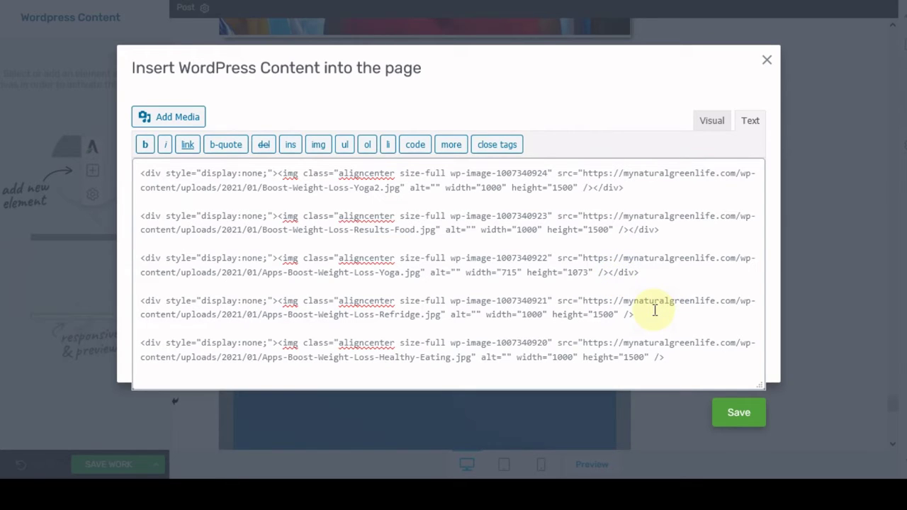
key("ctrl+v")
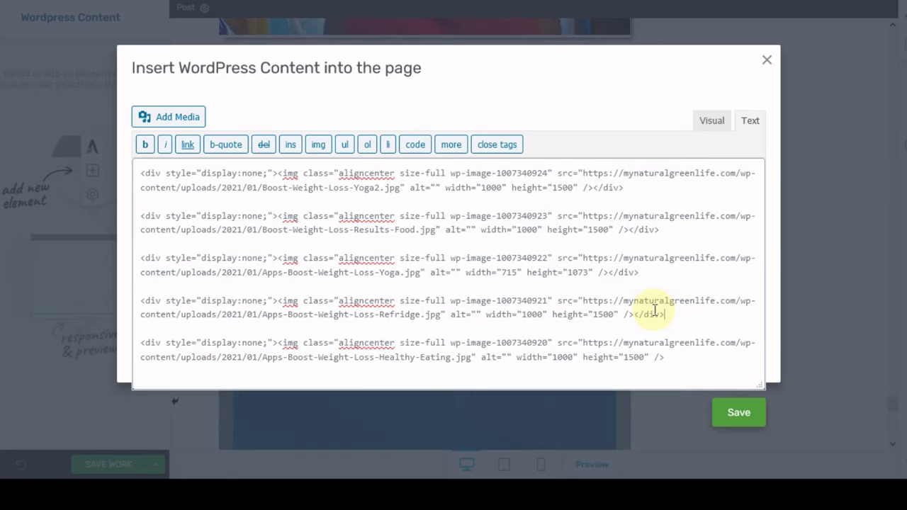
left_click(666, 359)
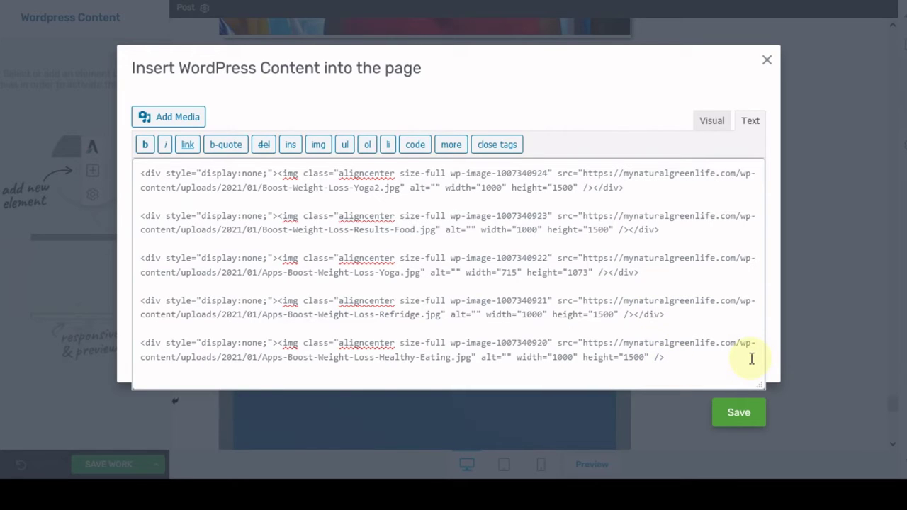
key("ctrl+v")
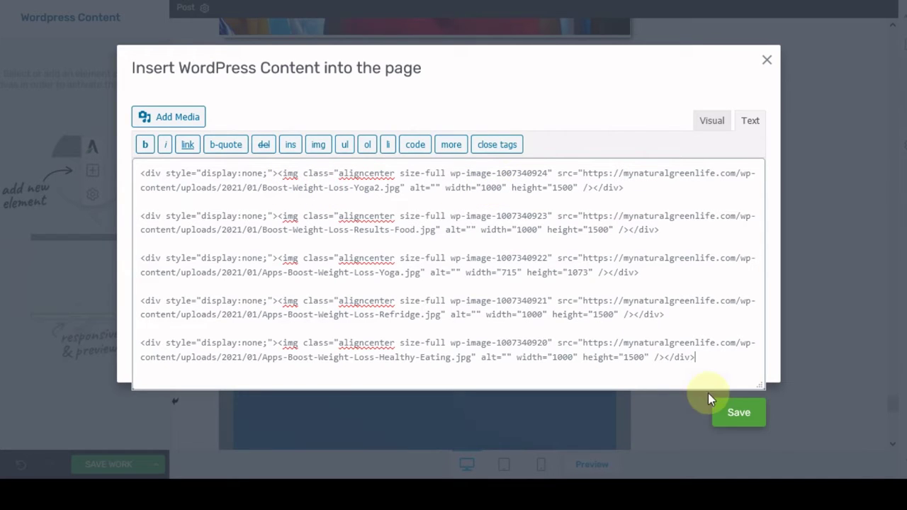
- Save the hidden-images code in the dialog, then save the post with SAVE WORK
left_click(737, 415)
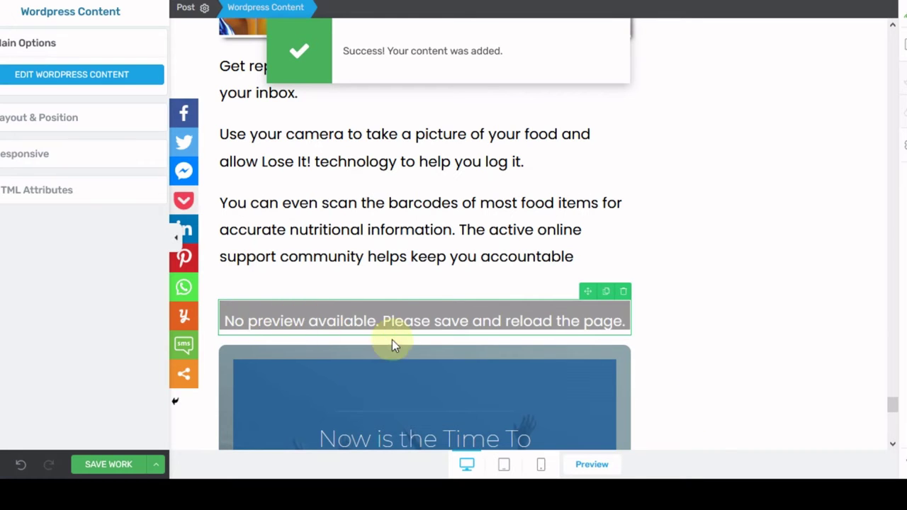
left_click(97, 465)
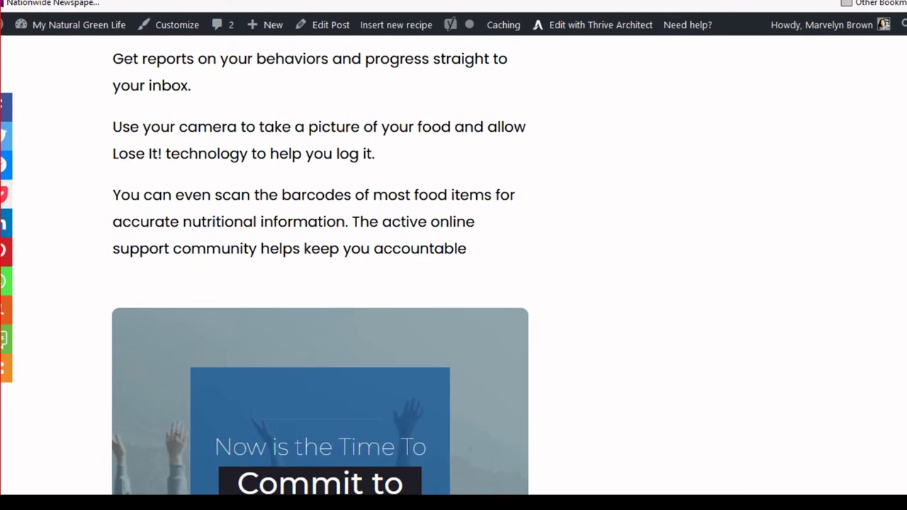
scroll(385, 189, "down", 15)
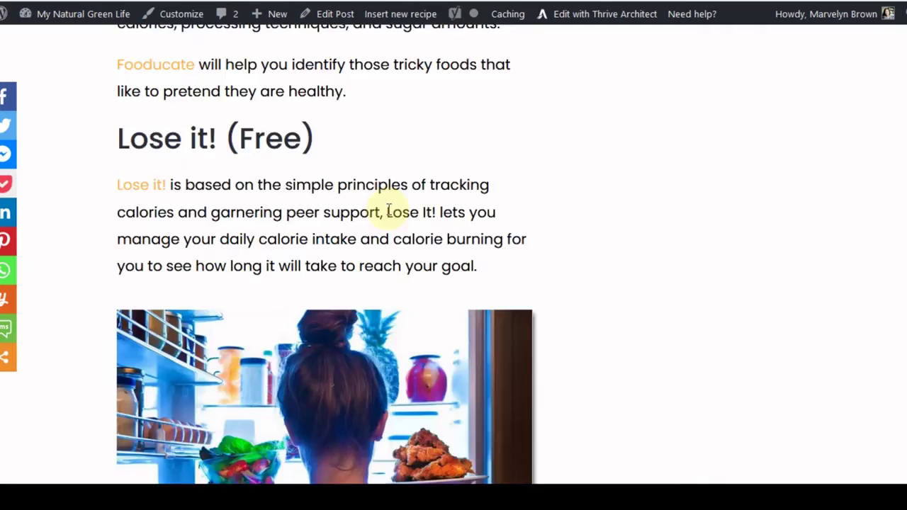
scroll(786, 192, "down", 10)
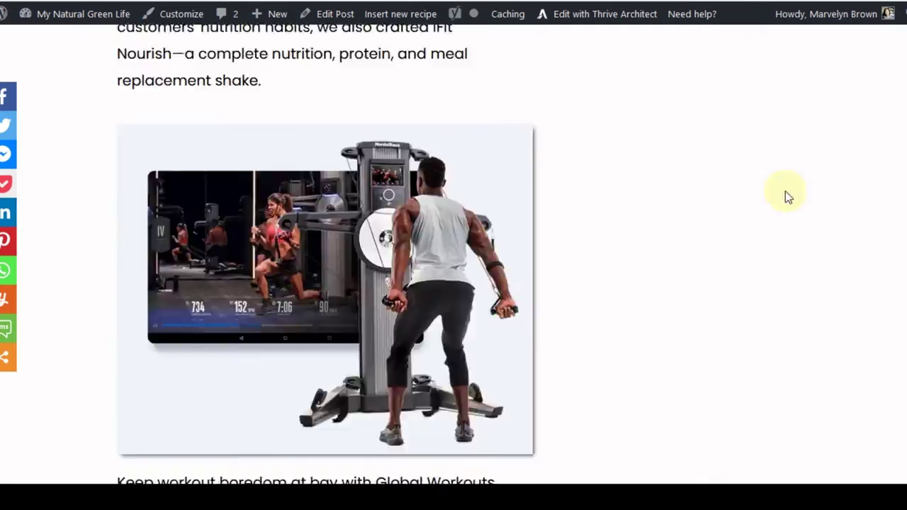
scroll(345, 140, "up", 20)
scroll(345, 136, "up", 20)
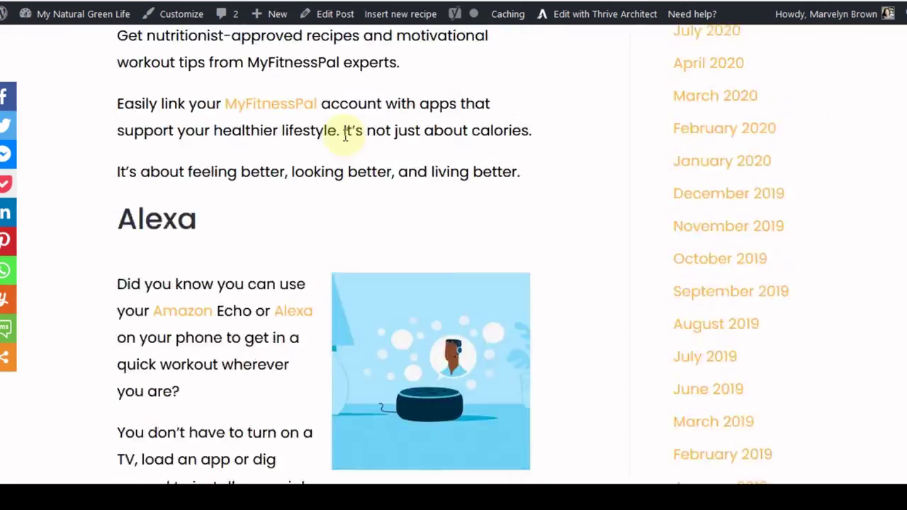
scroll(345, 135, "up", 3)
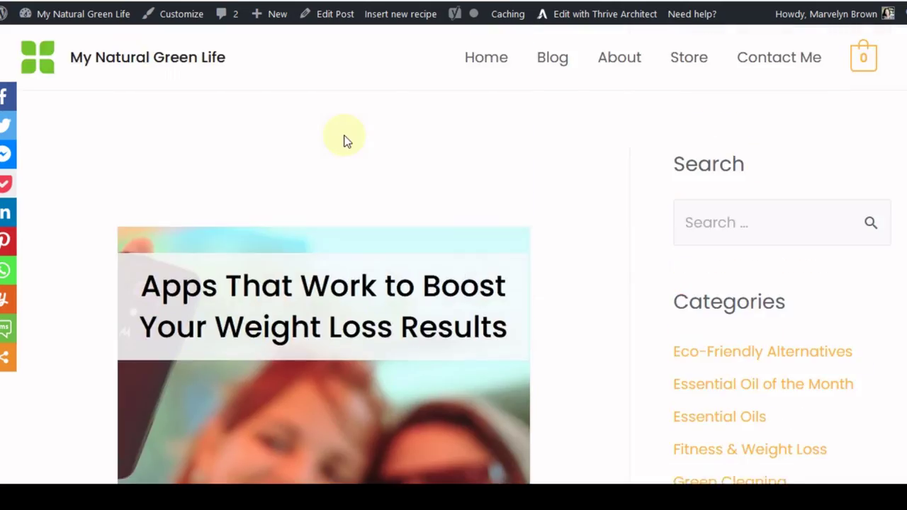
scroll(344, 138, "down", 20)
scroll(345, 140, "up", 20)
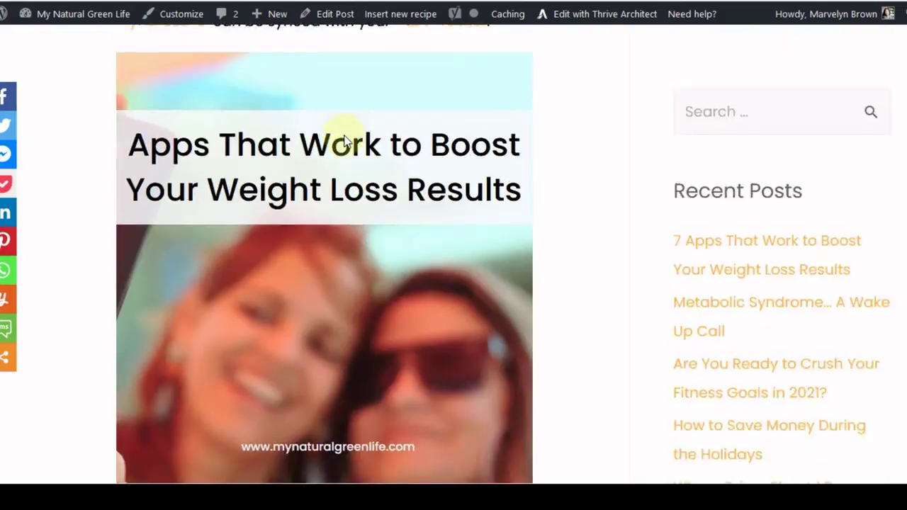
scroll(344, 138, "down", 20)
scroll(346, 136, "down", 20)
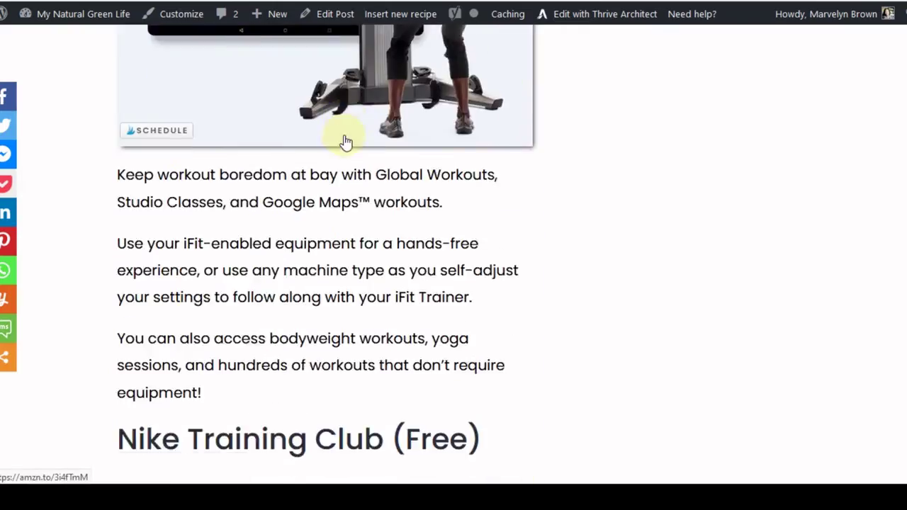
scroll(344, 125, "down", 5)
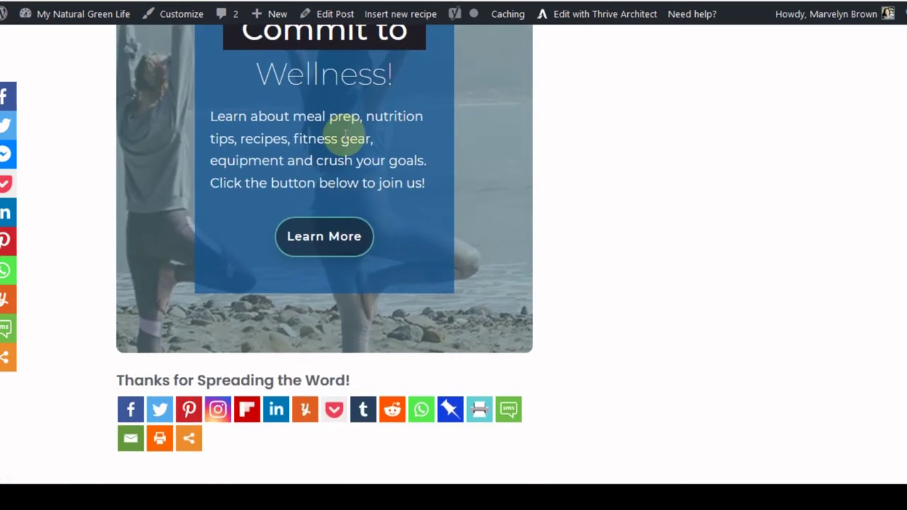
scroll(344, 136, "up", 6)
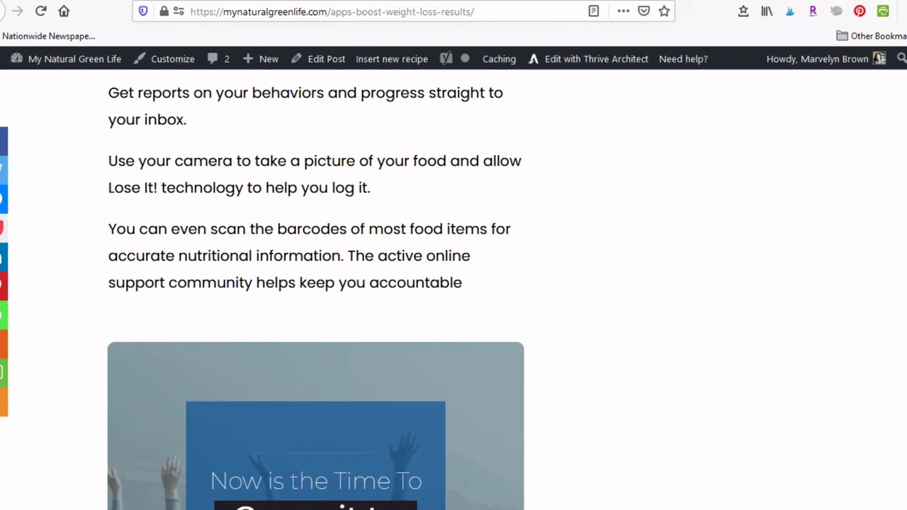
scroll(259, 219, "up", 5)
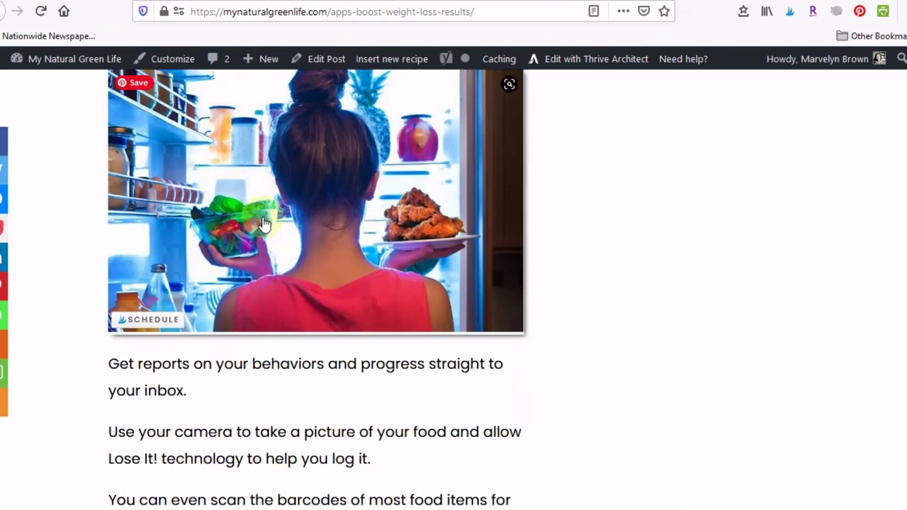
scroll(263, 218, "up", 10)
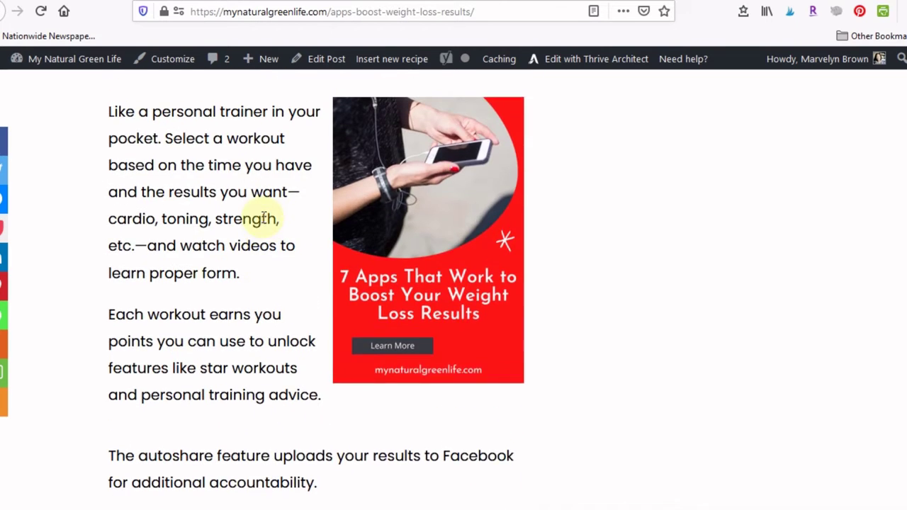
scroll(262, 223, "down", 4)
mouse_move(461, 213)
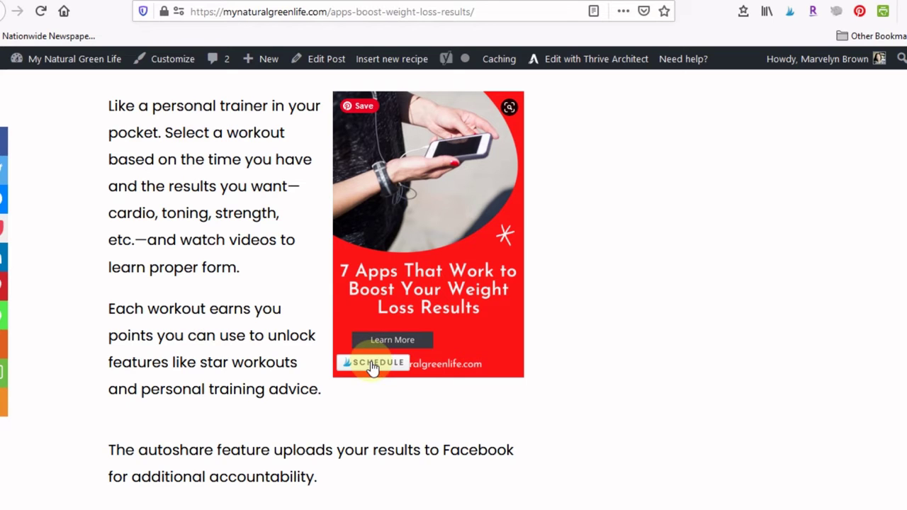
left_click(352, 113)
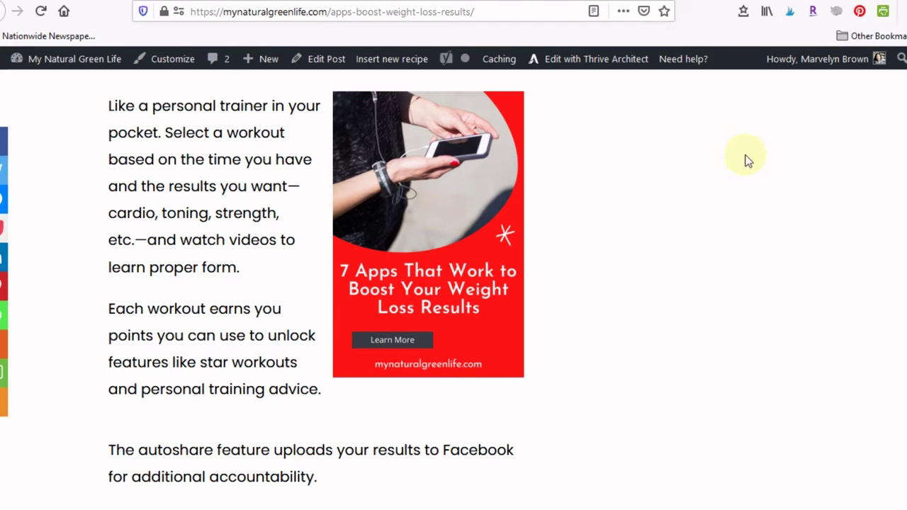
left_click(791, 12)
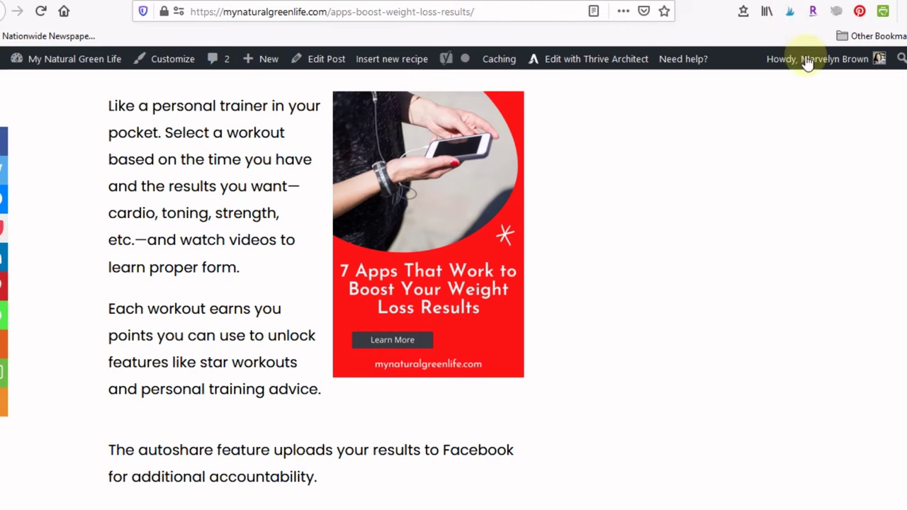
- Browse Tailwind's Select Images to Schedule grid, cancel it, and reopen the block's WordPress content code
left_click(791, 13)
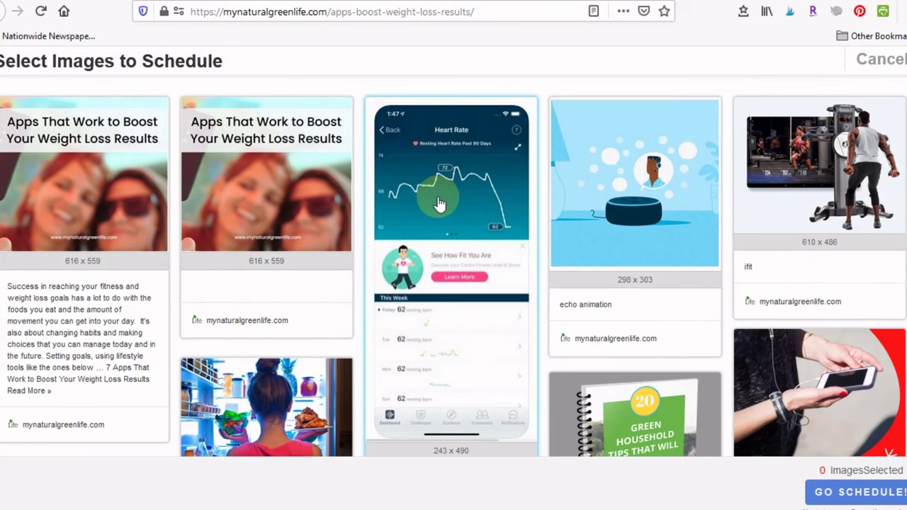
scroll(420, 279, "down", 10)
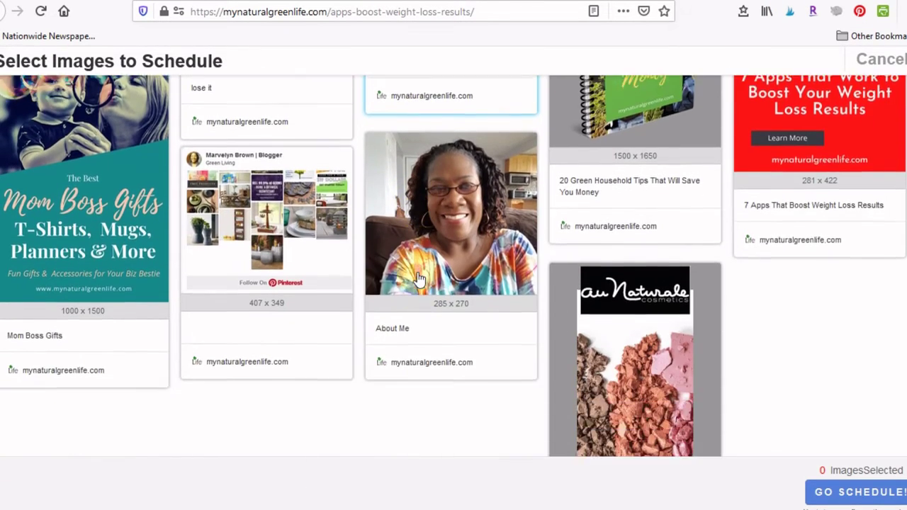
scroll(420, 278, "down", 3)
scroll(417, 273, "up", 12)
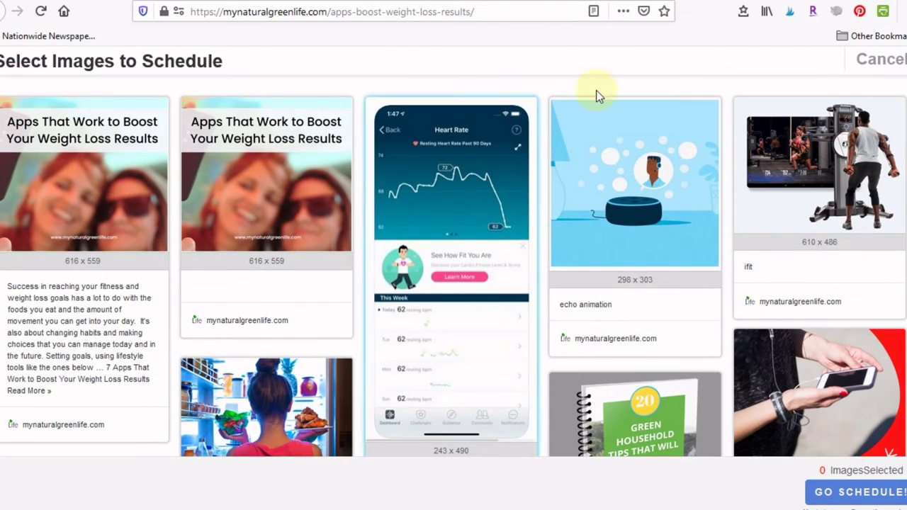
left_click(872, 64)
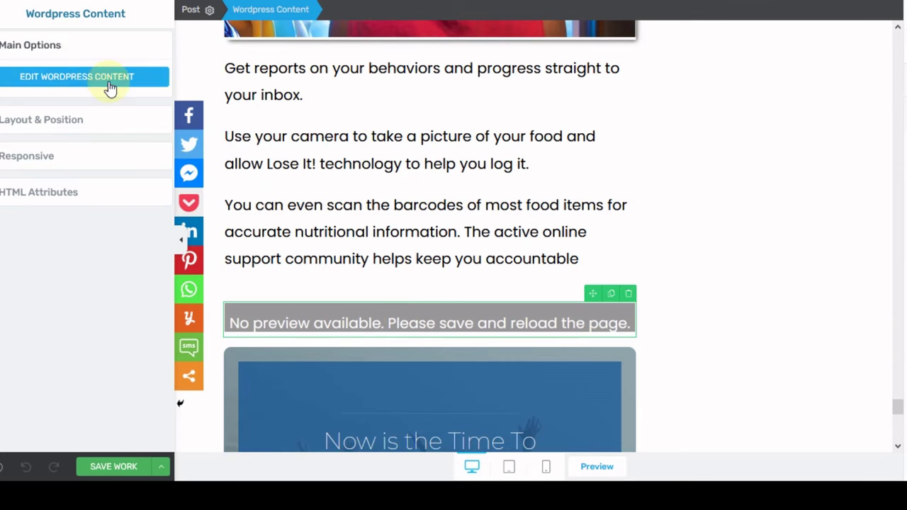
left_click(107, 84)
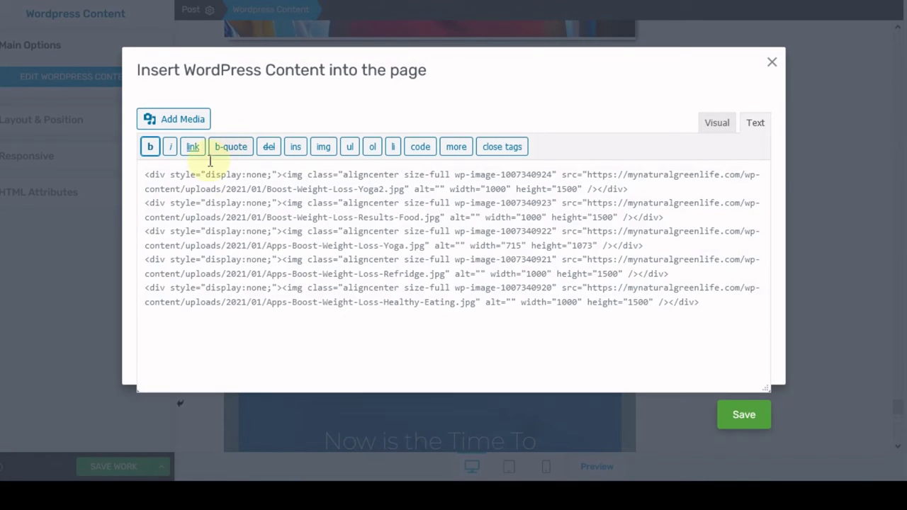
- Change all five div styles to 'display: none;' with a space, then save the block
left_click(205, 211)
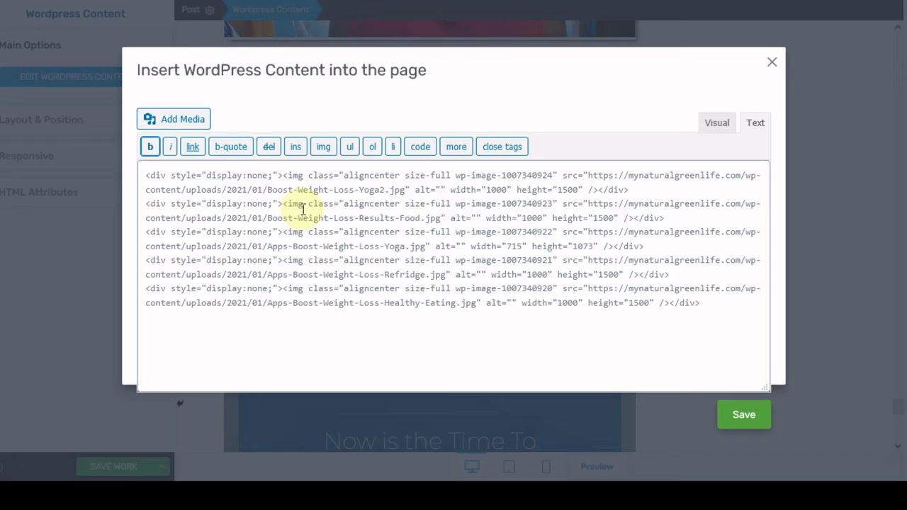
left_click(246, 175)
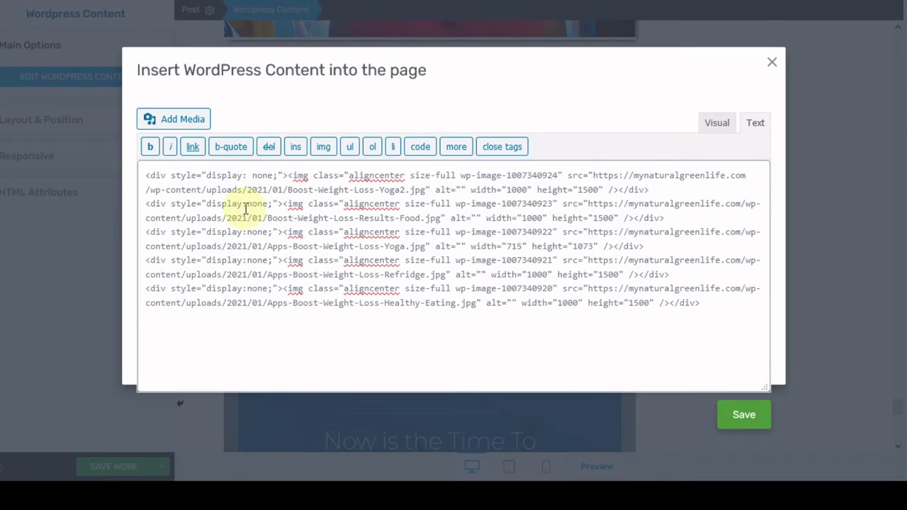
left_click(247, 203)
left_click(246, 232)
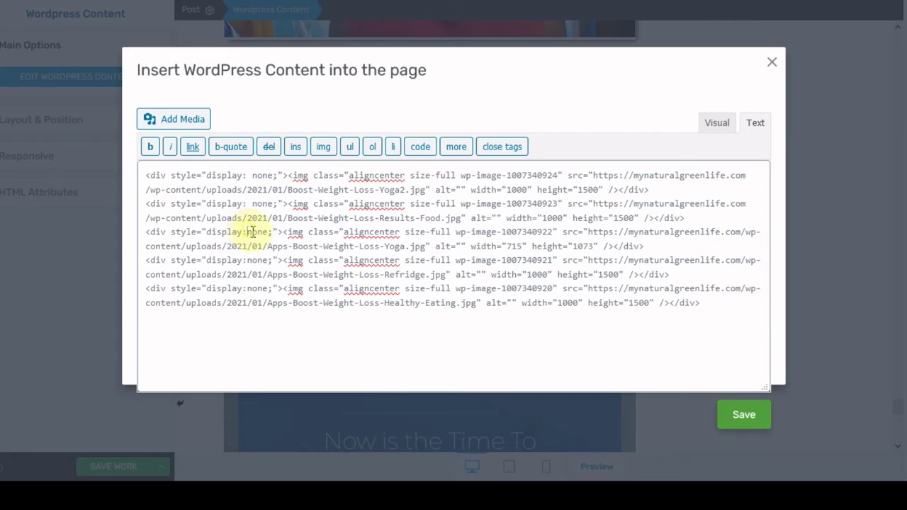
left_click(247, 260)
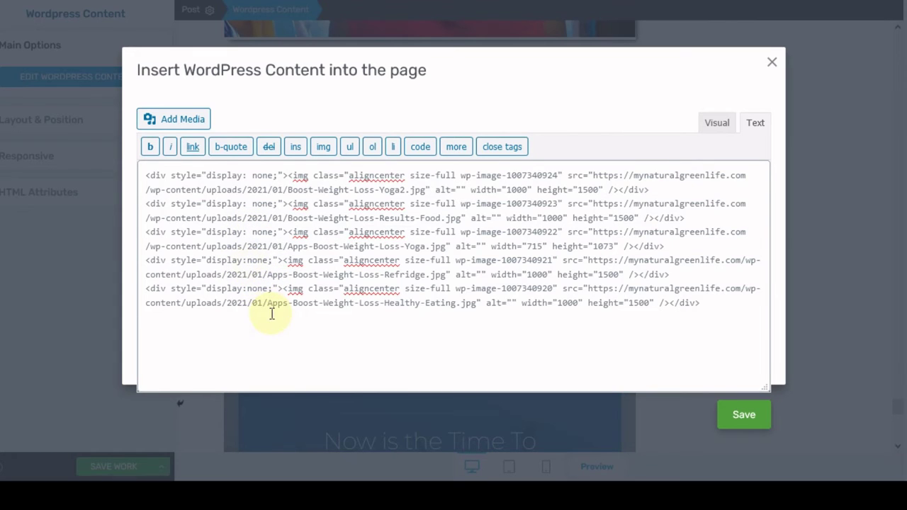
left_click(246, 289)
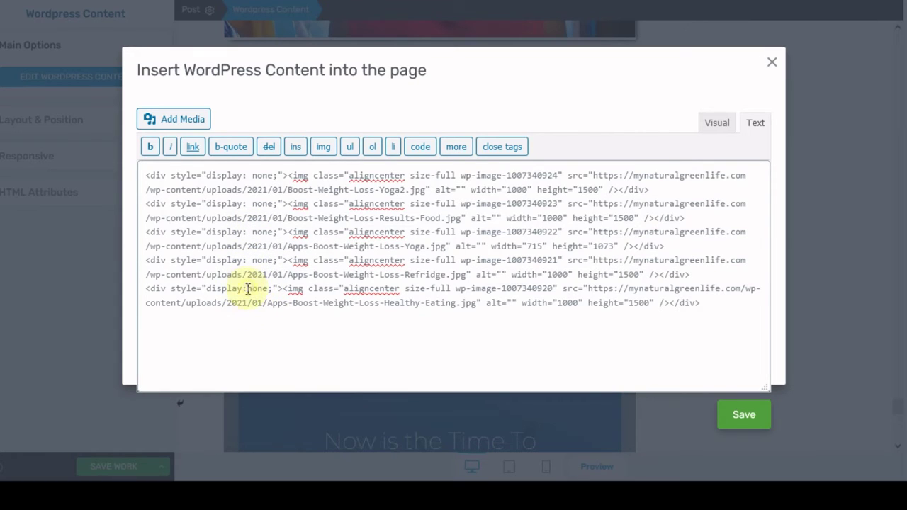
left_click(745, 409)
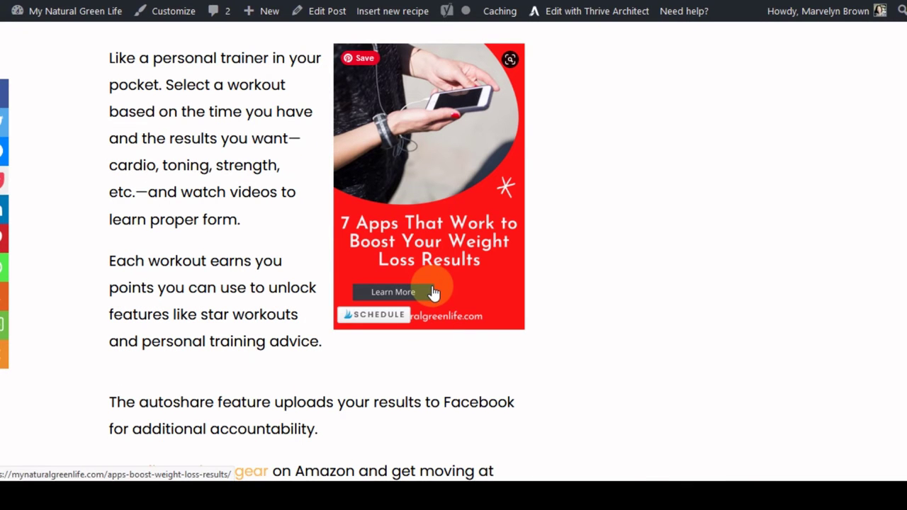
- Reload the live post to check the updated hidden images
left_click(434, 292)
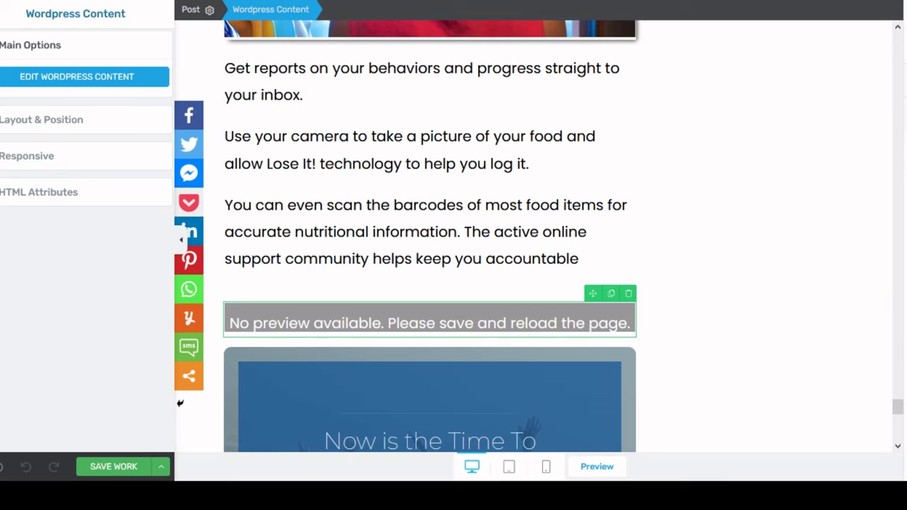
- Reopen the hidden-images block's WordPress content code and save it again unchanged
left_click(51, 82)
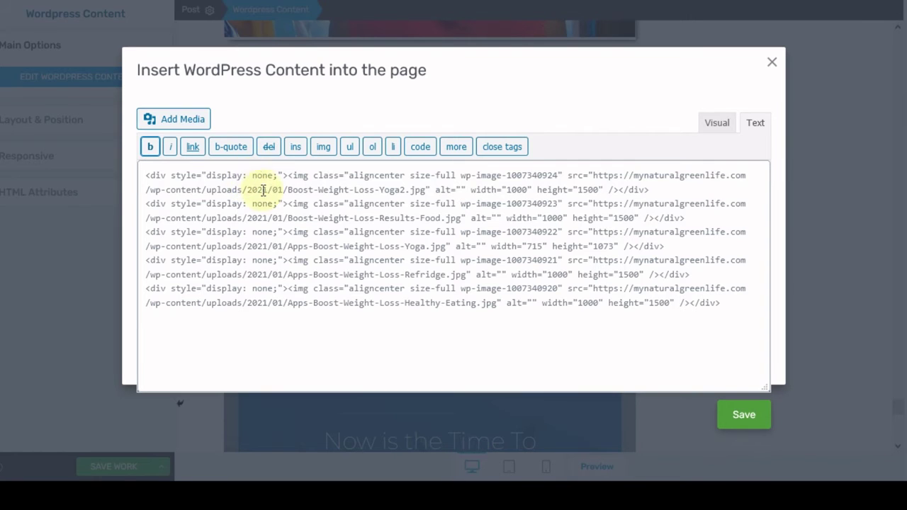
left_click(744, 416)
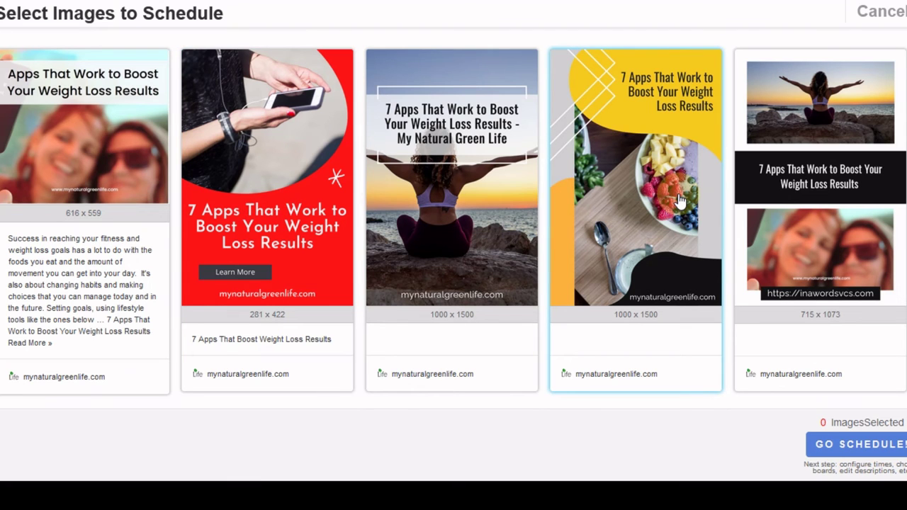
- Scroll through Tailwind's picker checking the hidden 7 Apps pins, then move to the Healthy Weight Loss board
scroll(679, 201, "down", 3)
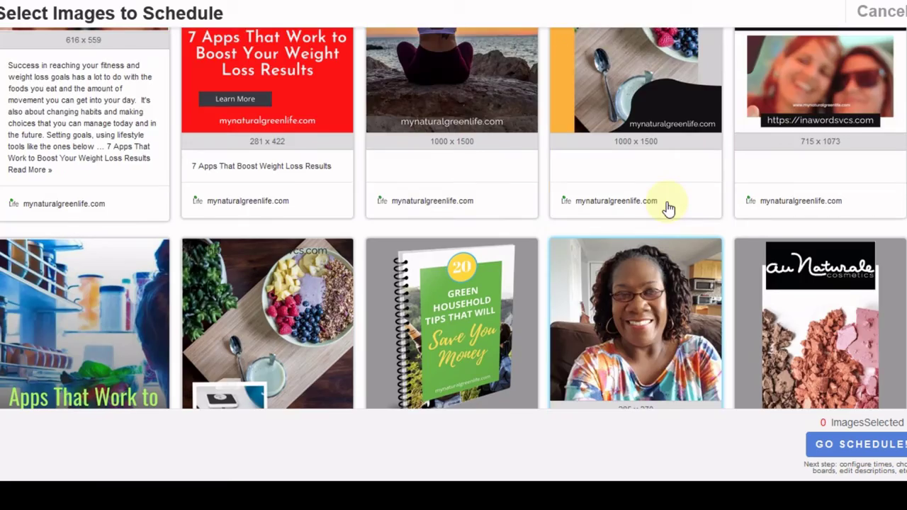
scroll(668, 208, "up", 3)
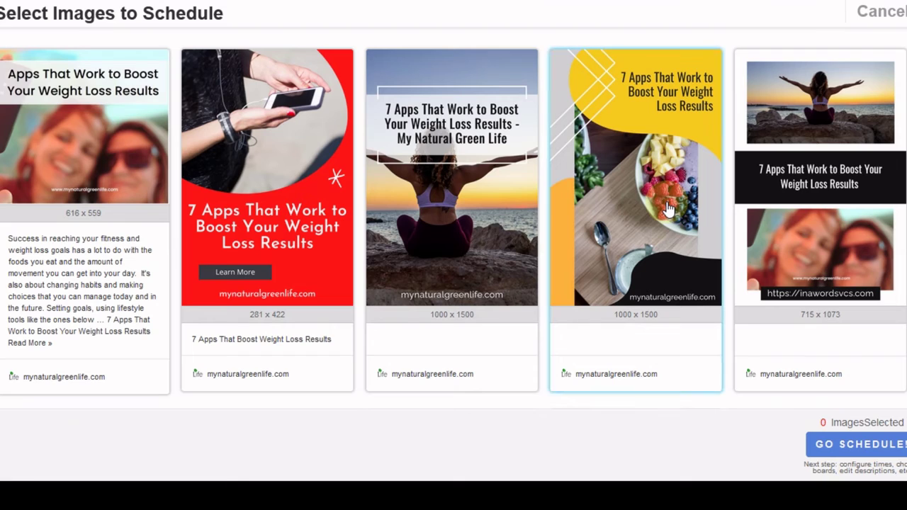
left_click(460, 246)
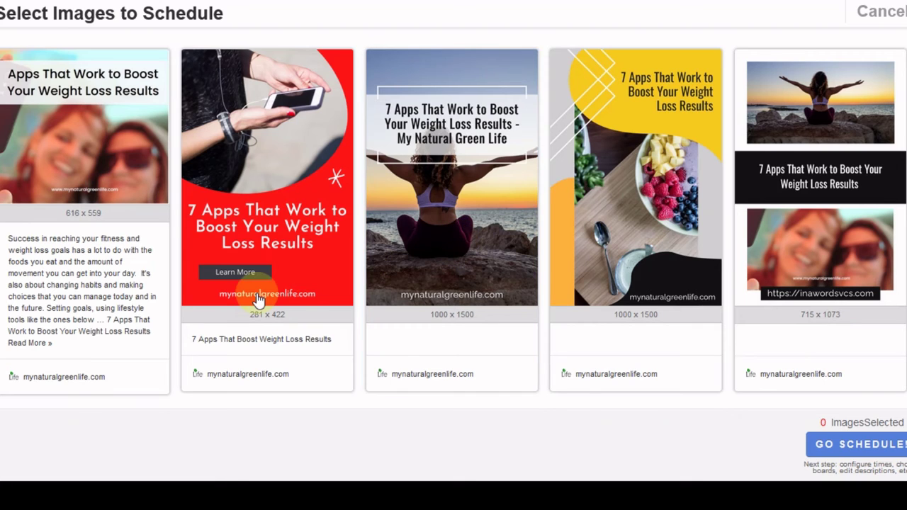
scroll(260, 304, "down", 2)
scroll(259, 303, "down", 4)
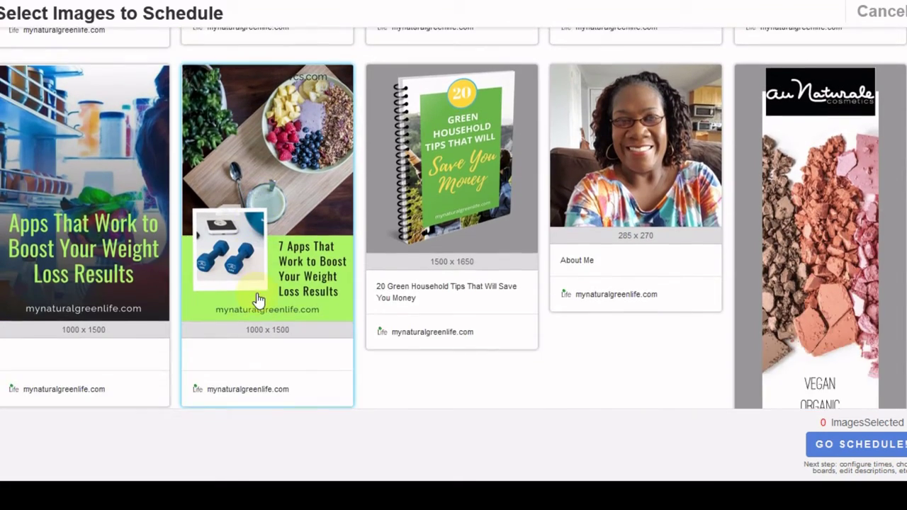
scroll(259, 301, "up", 6)
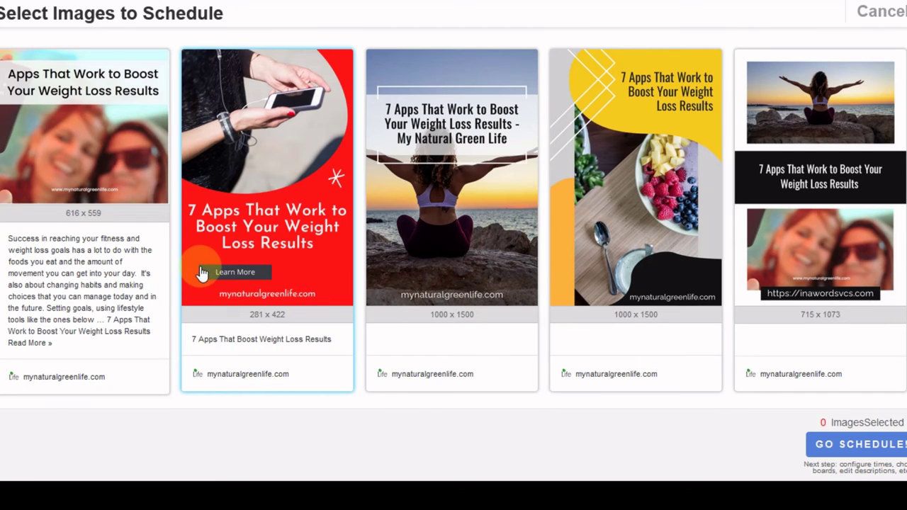
scroll(202, 273, "down", 5)
scroll(201, 271, "down", 5)
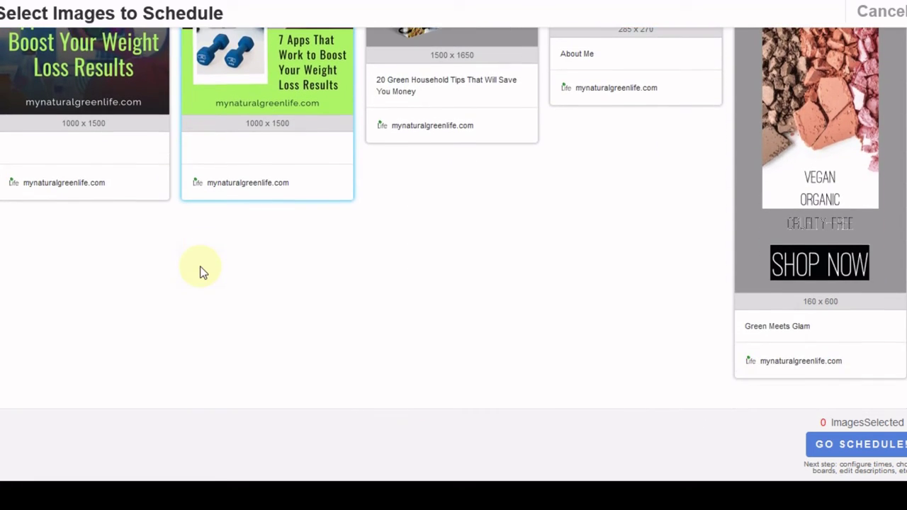
scroll(199, 272, "down", 5)
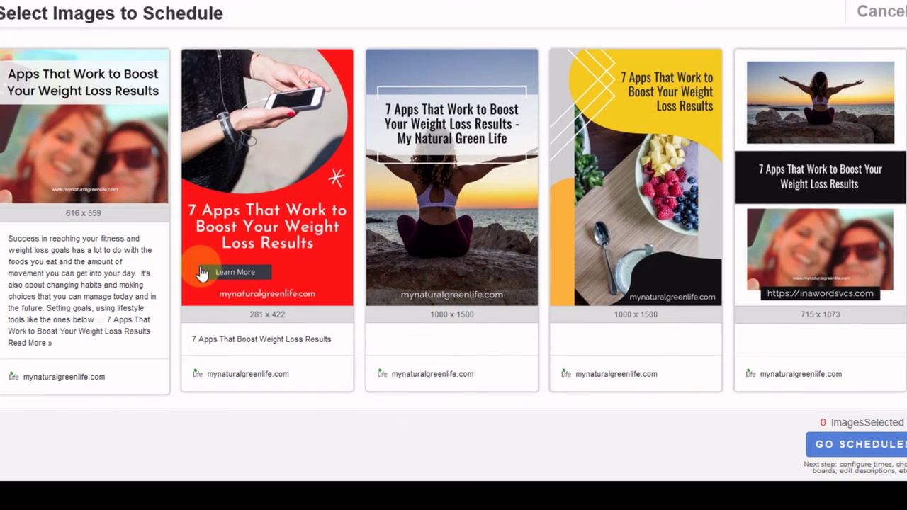
scroll(533, 260, "down", 5)
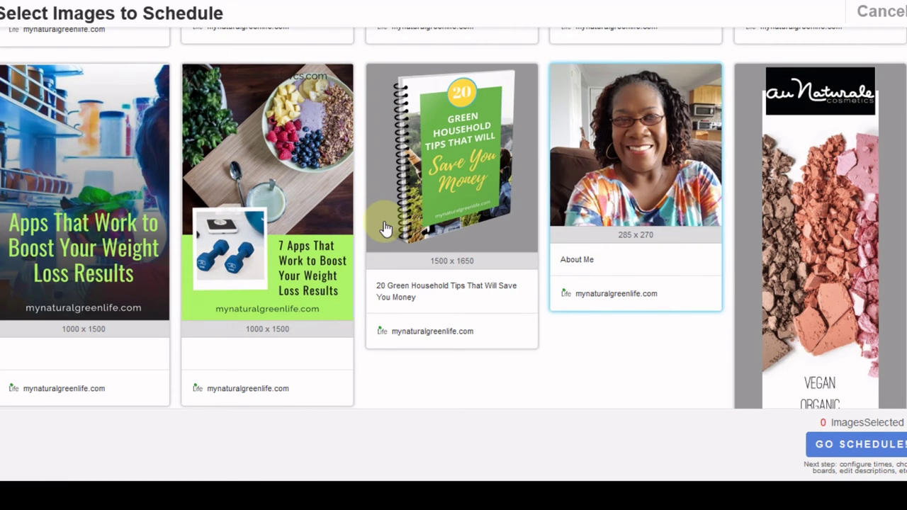
scroll(340, 229, "down", 1)
scroll(340, 229, "up", 2)
scroll(340, 229, "up", 1)
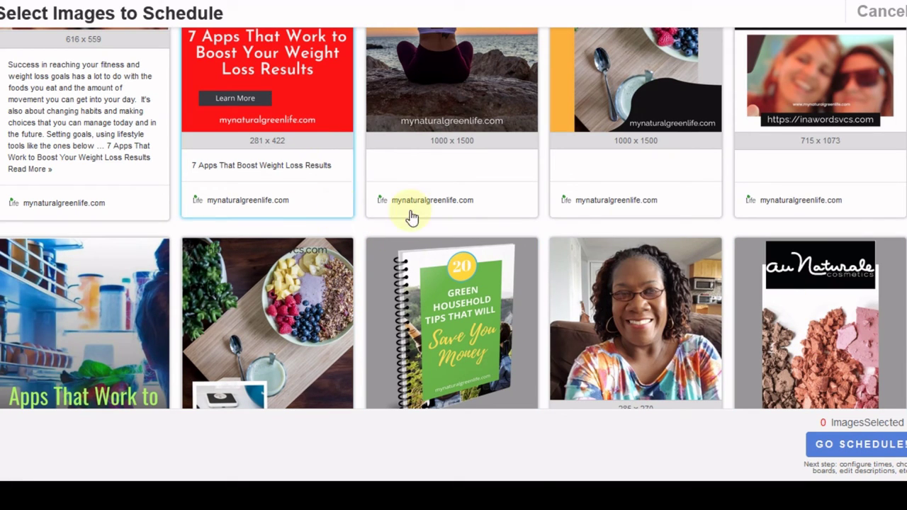
scroll(666, 224, "up", 1)
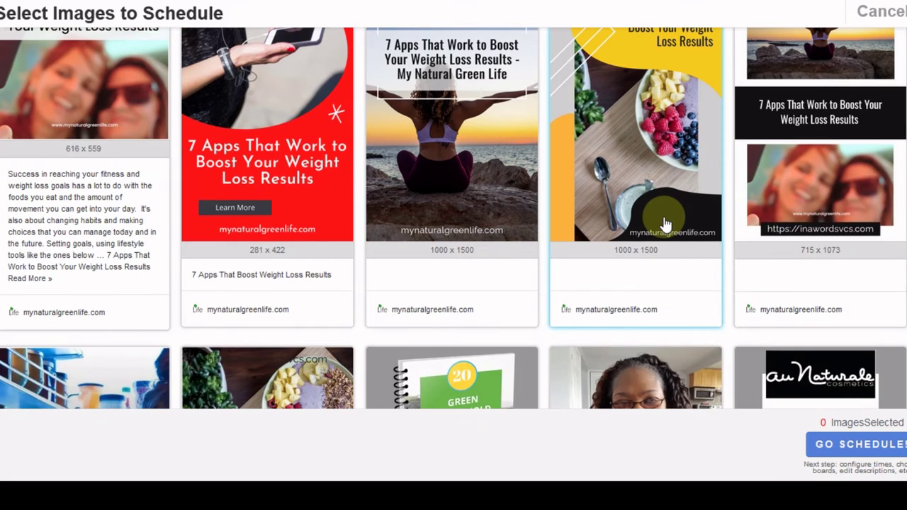
scroll(667, 224, "up", 1)
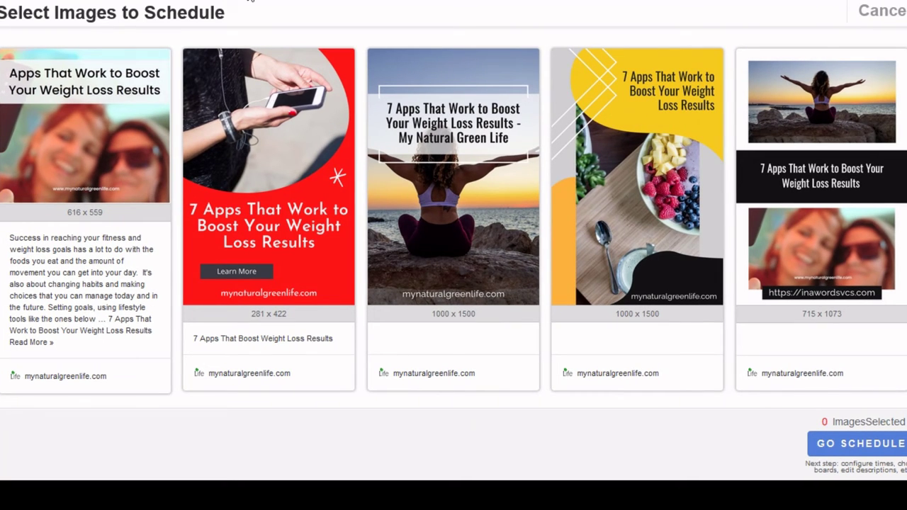
scroll(262, 170, "down", 4)
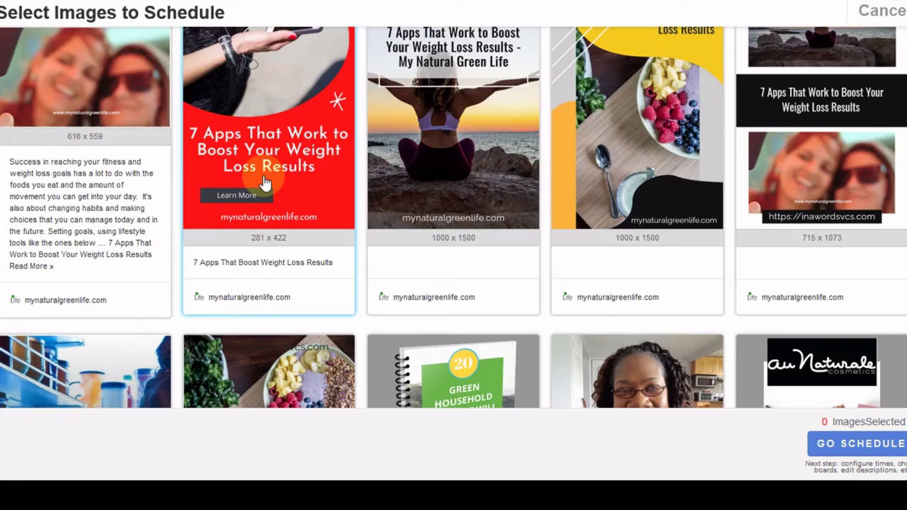
scroll(262, 182, "down", 1)
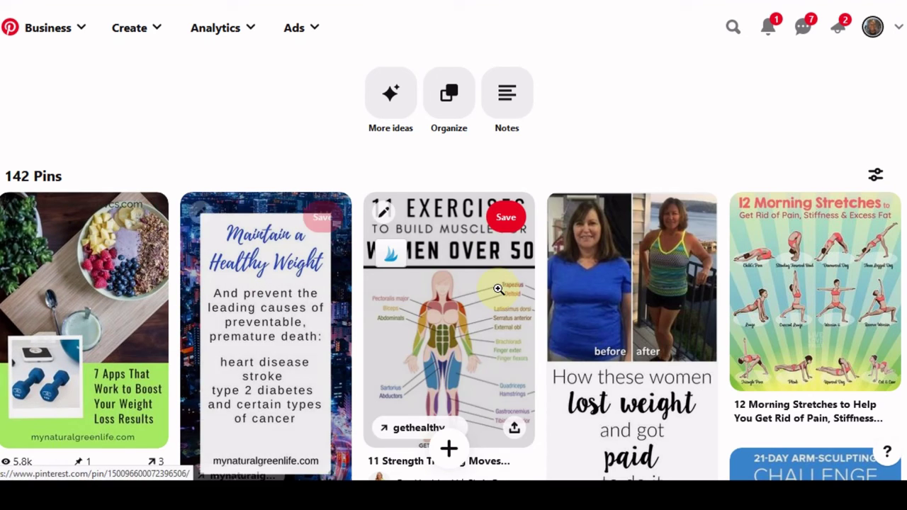
- Scroll the Healthy Weight Loss board page to look over its 142 pins
scroll(499, 289, "up", 3)
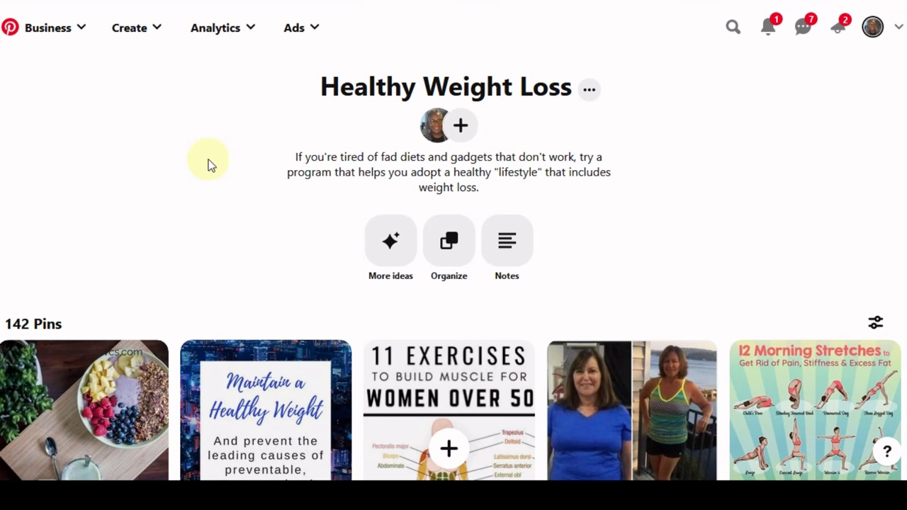
scroll(210, 164, "down", 3)
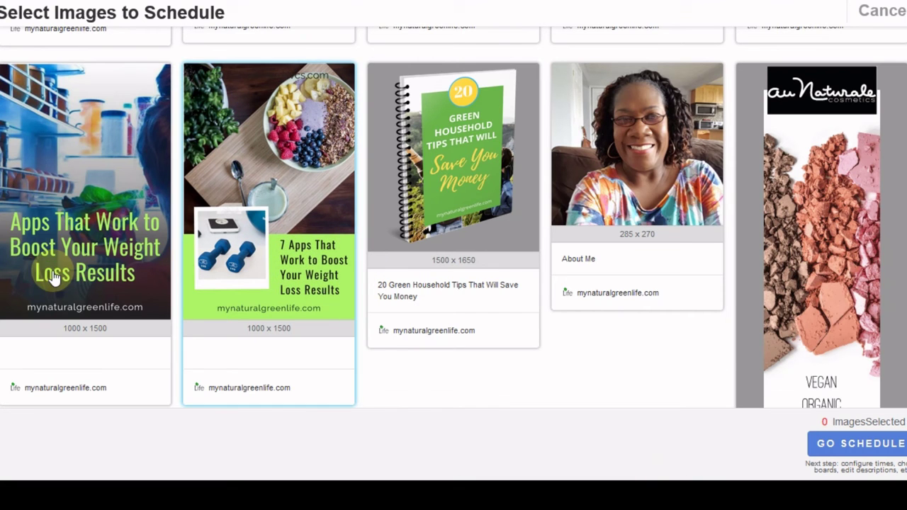
- Scroll the image grid once more, then cancel the Tailwind picker without scheduling anything
scroll(61, 273, "up", 5)
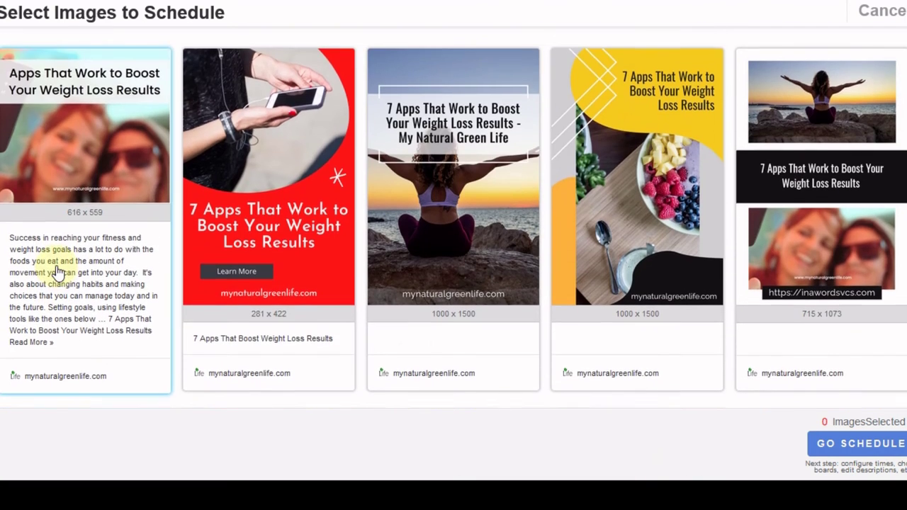
scroll(59, 273, "down", 3)
scroll(510, 205, "up", 3)
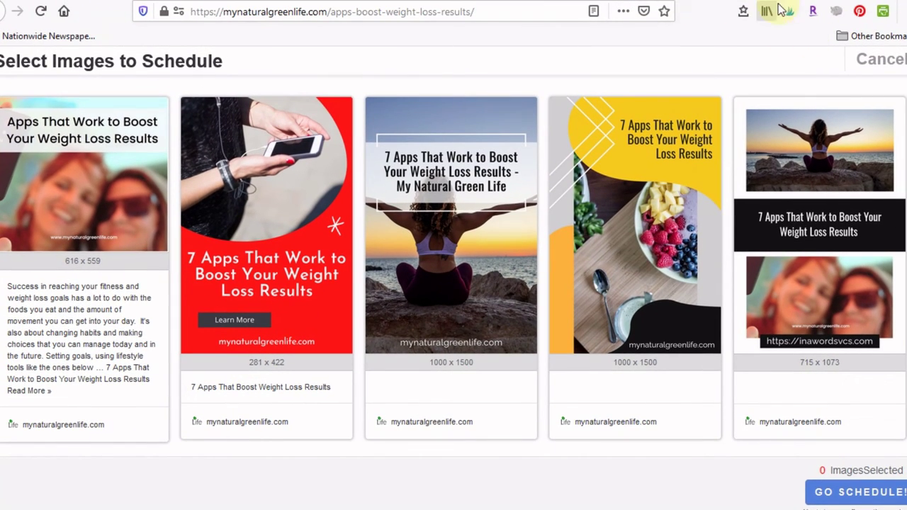
left_click(879, 60)
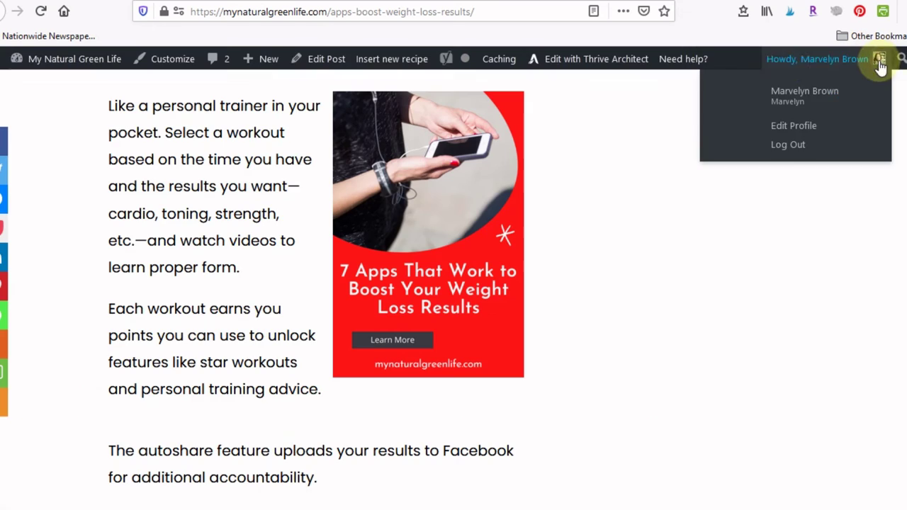
- Open the Pinterest extension's Save an idea picker and browse the hidden 7 Apps pins beside the red one
left_click(860, 12)
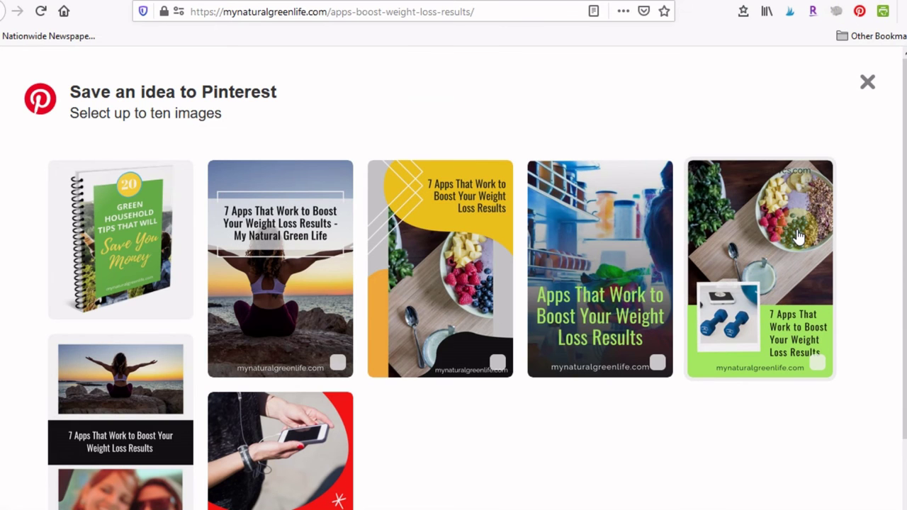
scroll(380, 501, "down", 2)
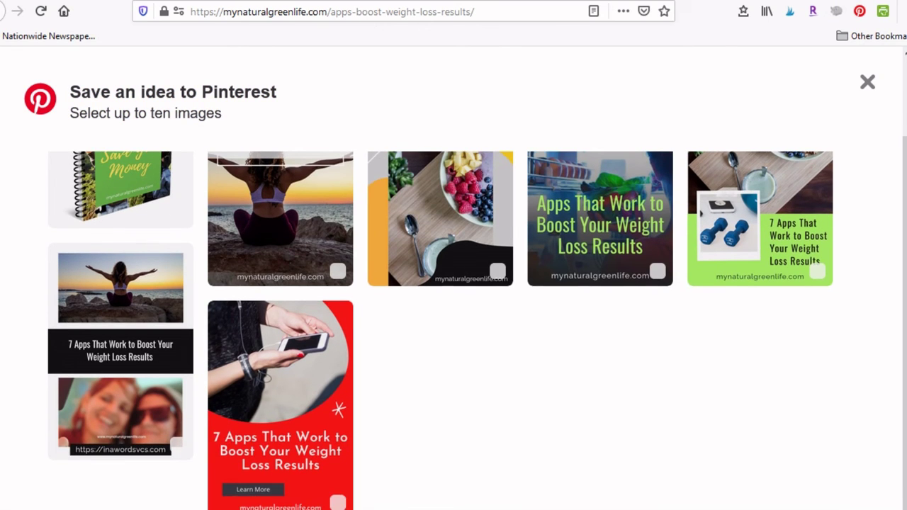
scroll(280, 234, "up", 2)
scroll(280, 233, "up", 1)
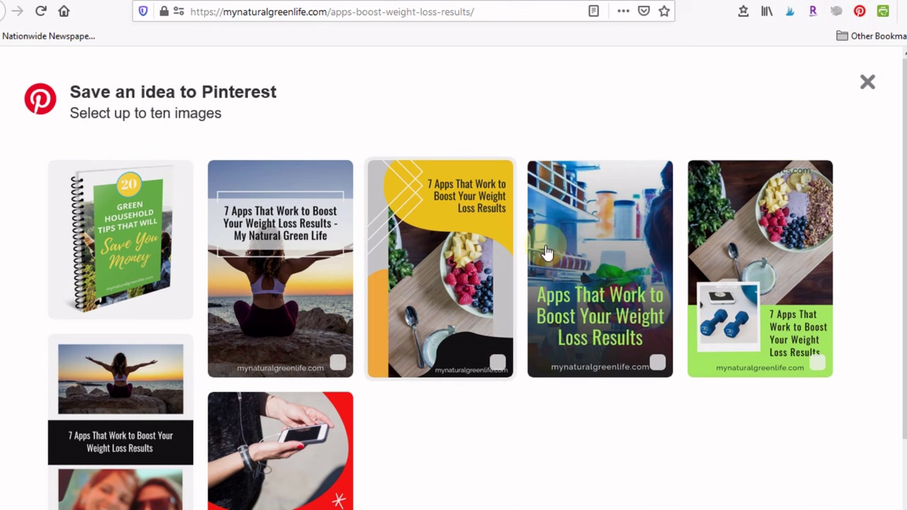
scroll(449, 334, "down", 2)
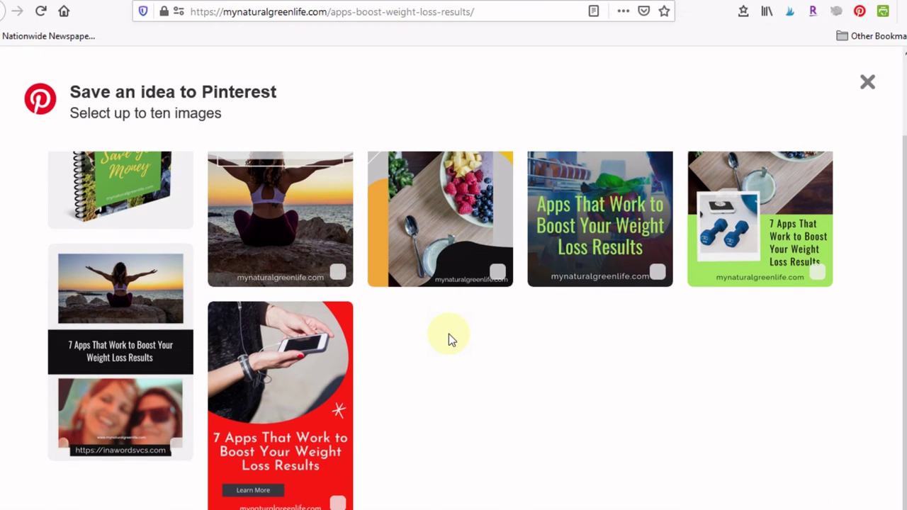
scroll(449, 334, "up", 2)
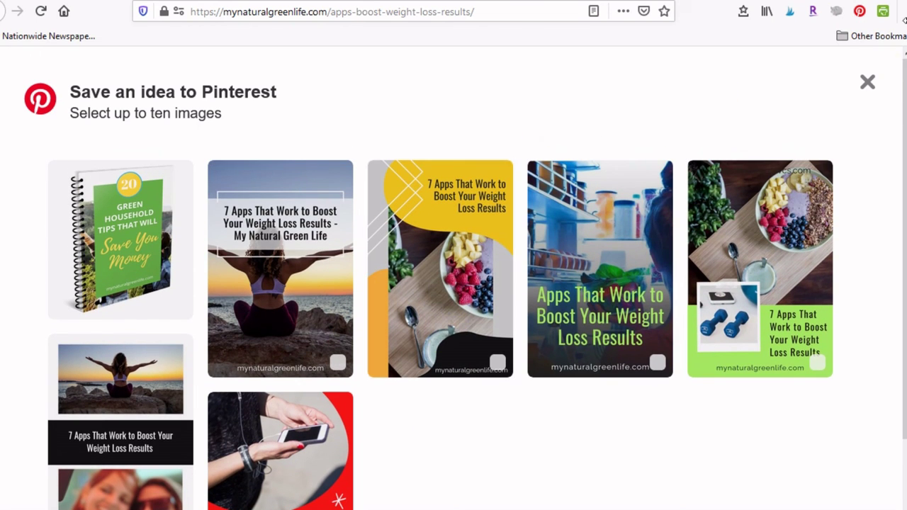
- Dismiss the Pinterest picker and scroll back up to the post's Apps That Work to Boost image
left_click(869, 84)
scroll(440, 284, "up", 10)
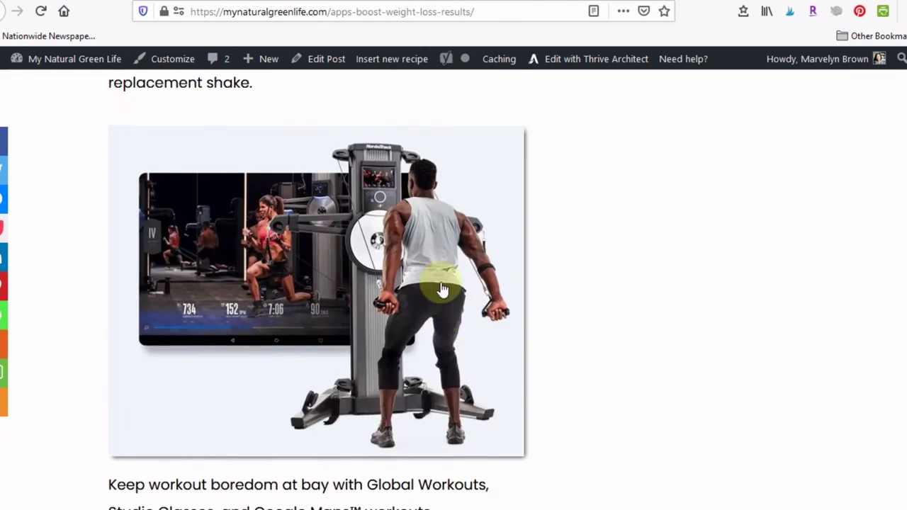
scroll(441, 289, "up", 20)
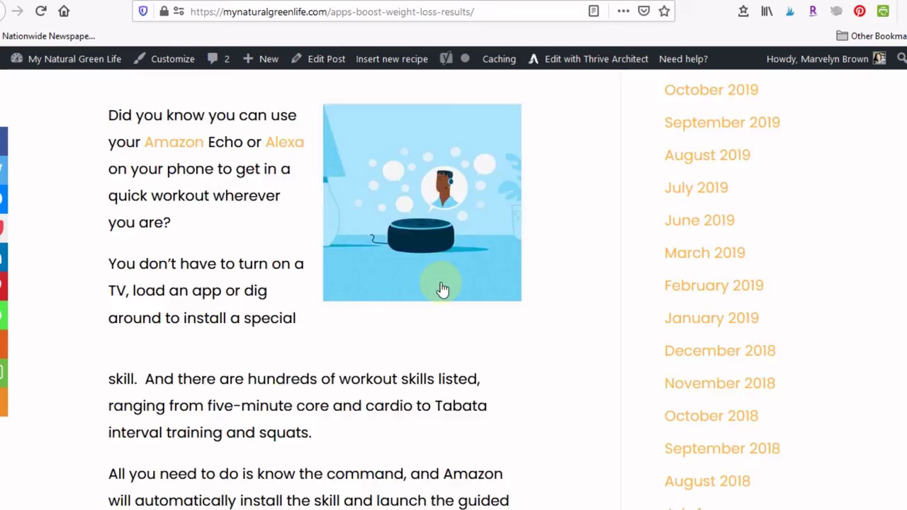
scroll(440, 284, "up", 20)
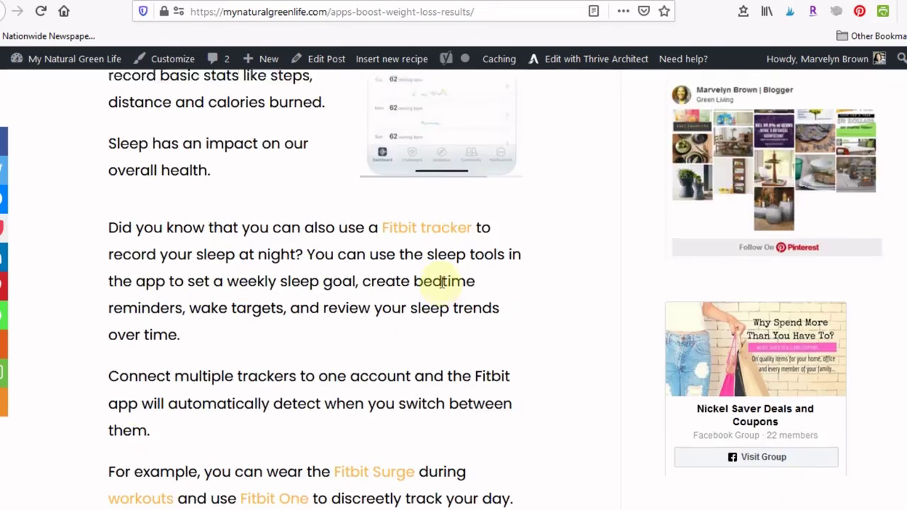
scroll(441, 282, "up", 20)
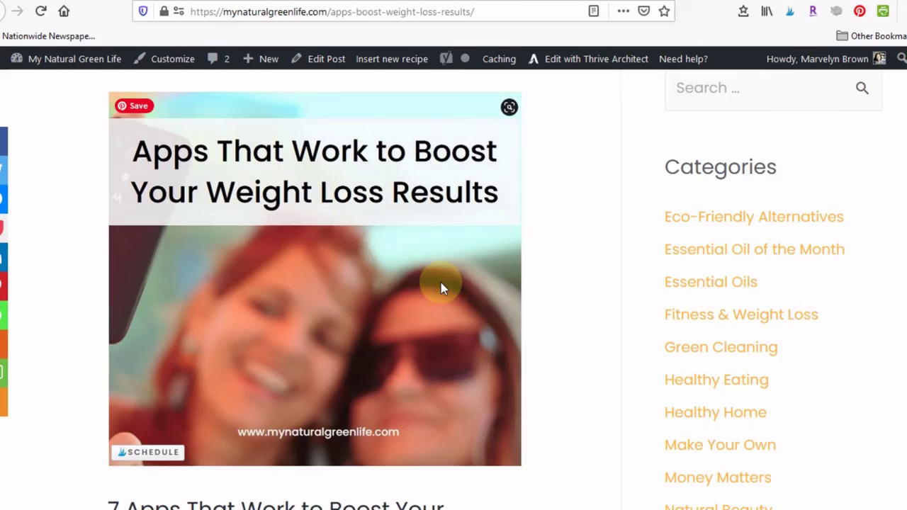
scroll(441, 288, "up", 3)
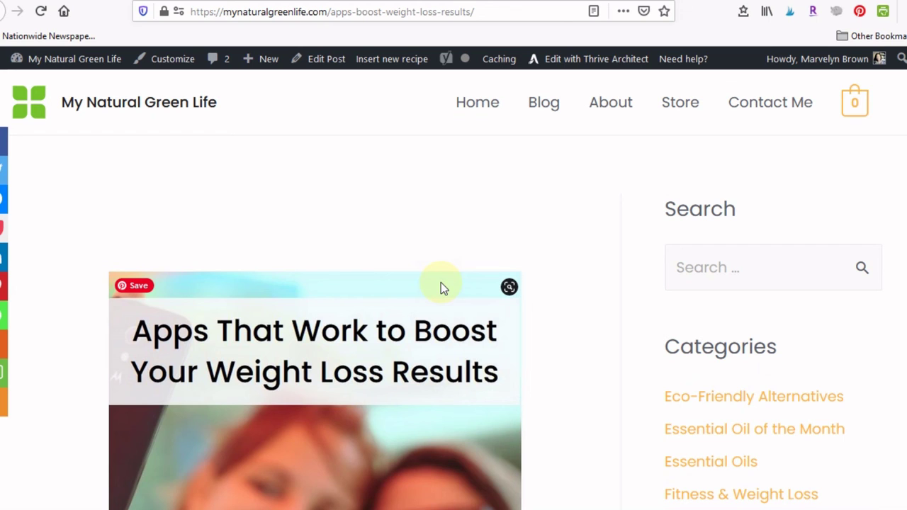